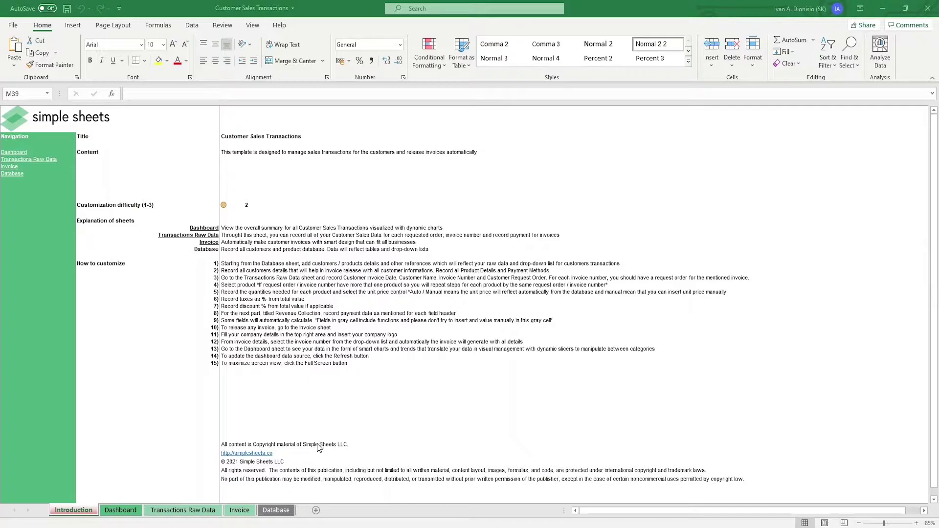
On the Database sheet, review Customer 1's address, city, post code, phone and email entries.
{"action": "left_click", "coordinate": [276, 511]}
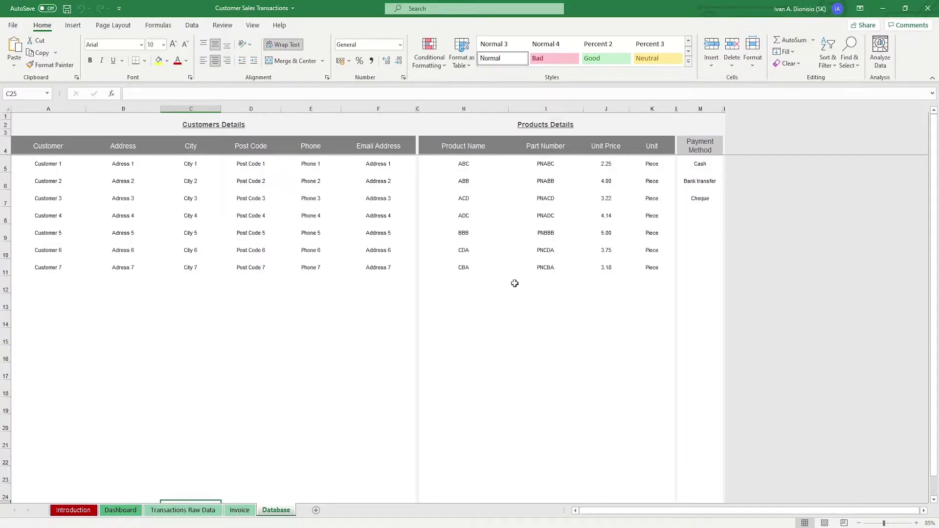
{"action": "left_click", "coordinate": [67, 168]}
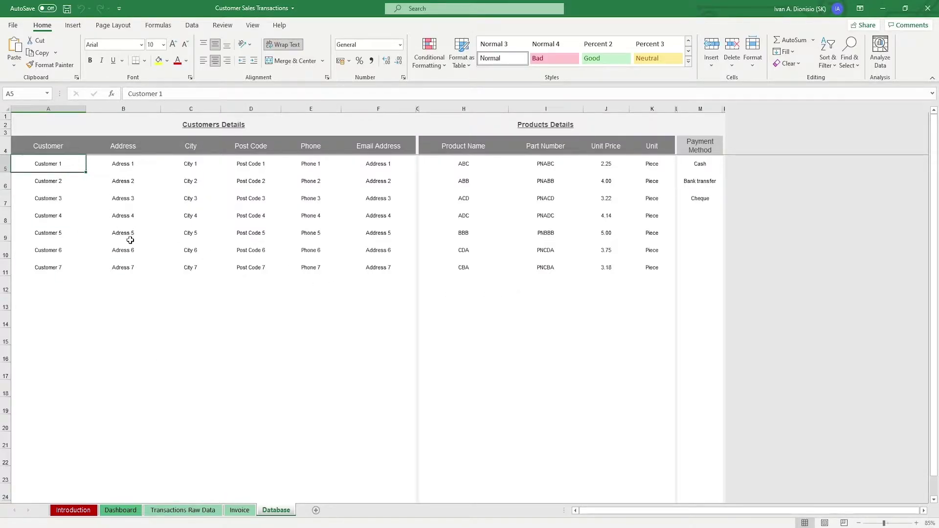
{"action": "left_click", "coordinate": [117, 161]}
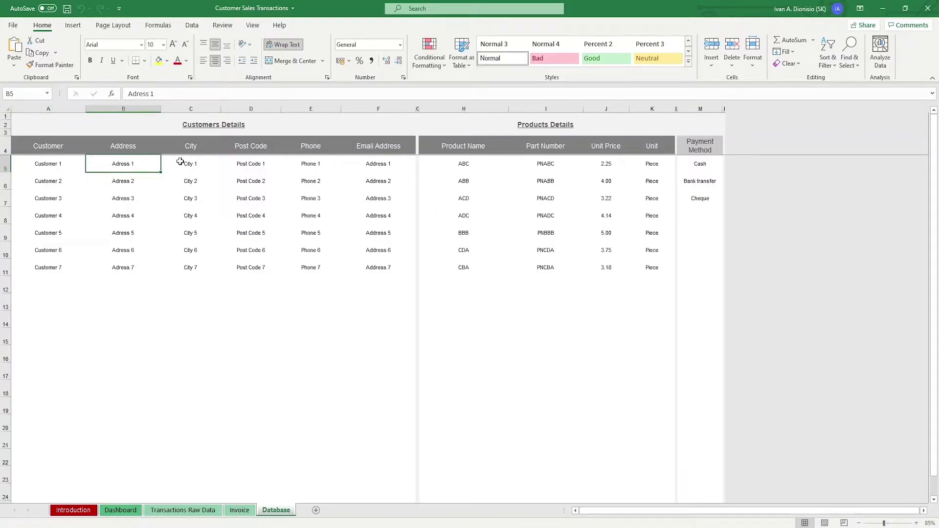
{"action": "left_click", "coordinate": [180, 161]}
{"action": "left_click", "coordinate": [266, 160]}
{"action": "left_click", "coordinate": [304, 161]}
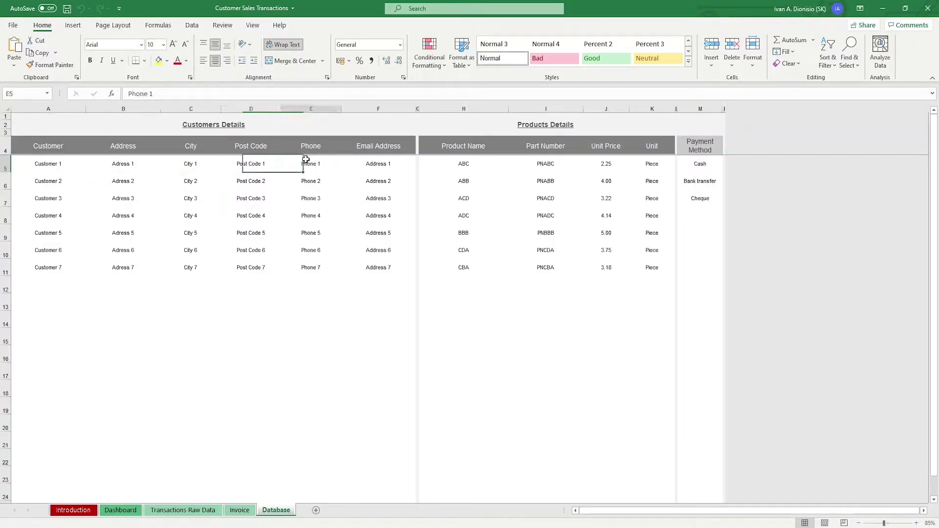
{"action": "left_click", "coordinate": [377, 162]}
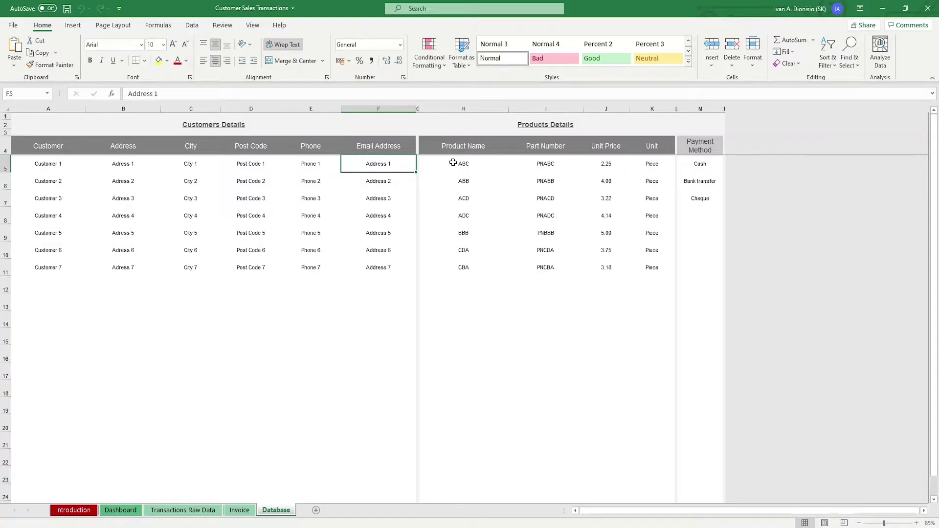
Review product ABC (PNABC, 2.25, Piece) and the Payment Method list through Cheque.
{"action": "left_click", "coordinate": [453, 167]}
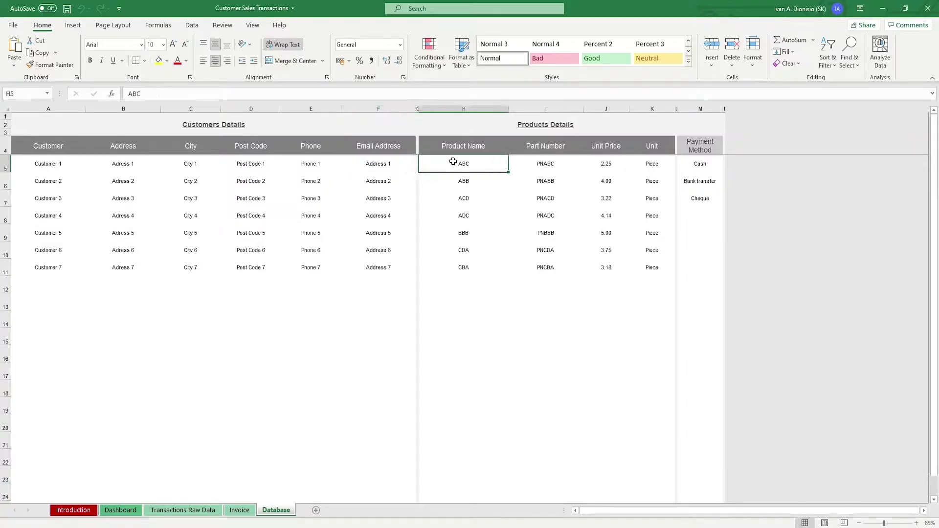
{"action": "left_click", "coordinate": [527, 162]}
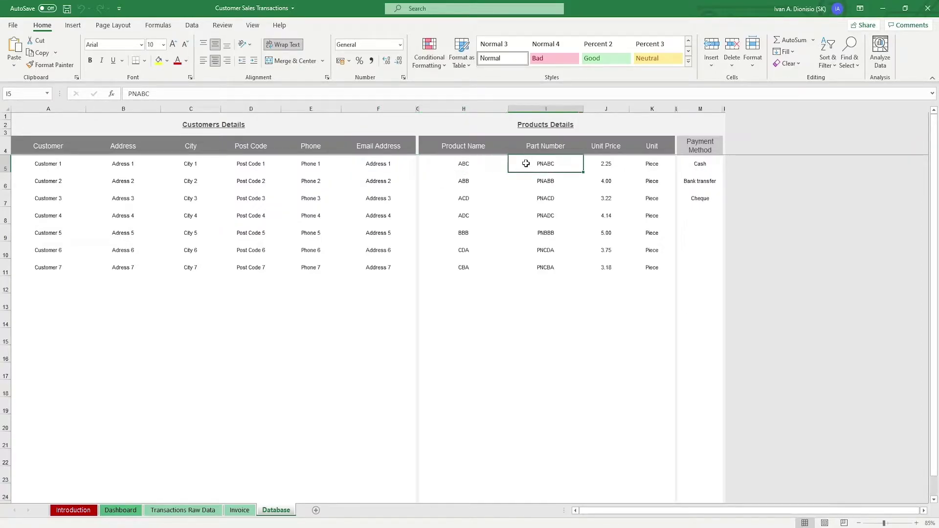
{"action": "left_click", "coordinate": [590, 162]}
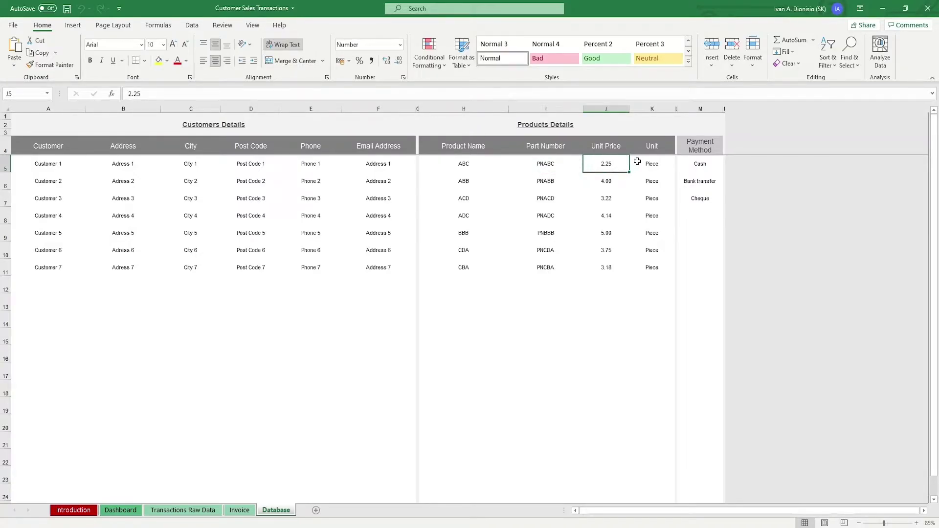
{"action": "left_click", "coordinate": [640, 162]}
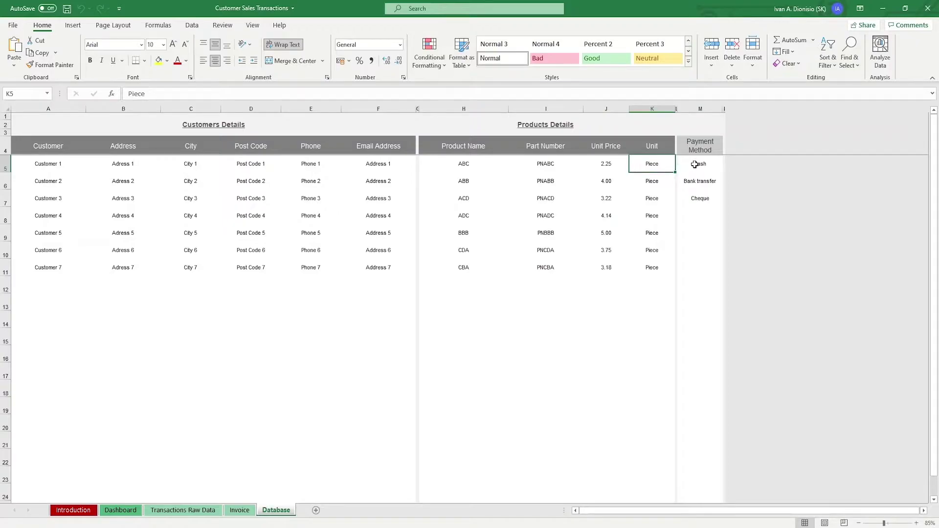
{"action": "left_click_drag", "start_coordinate": [685, 152], "coordinate": [686, 200]}
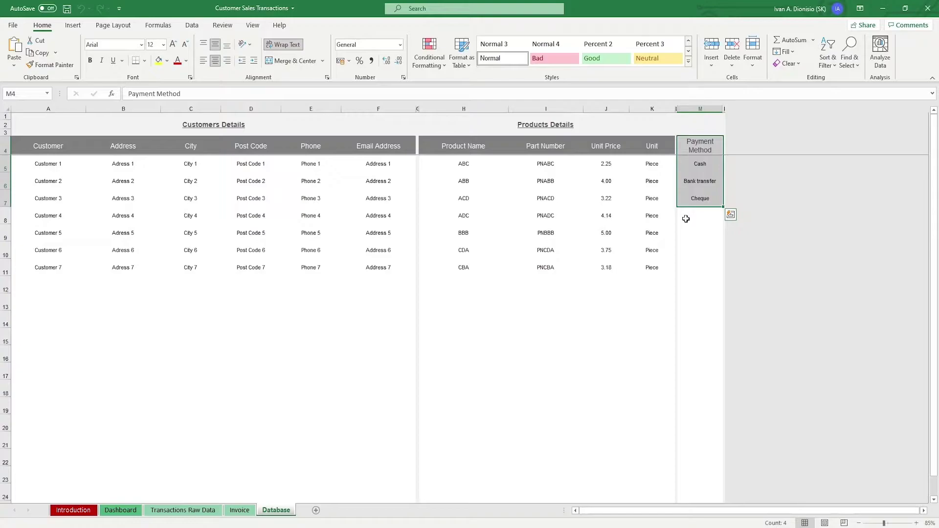
{"action": "left_click", "coordinate": [690, 200]}
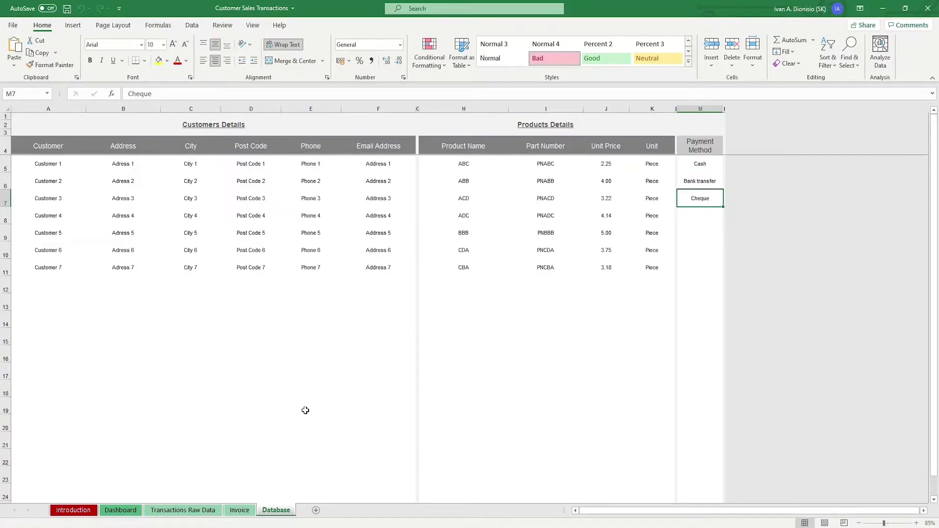
On Transactions Raw Data, check the customer entries and keep Customer 5 in F4's dropdown.
{"action": "left_click", "coordinate": [186, 512]}
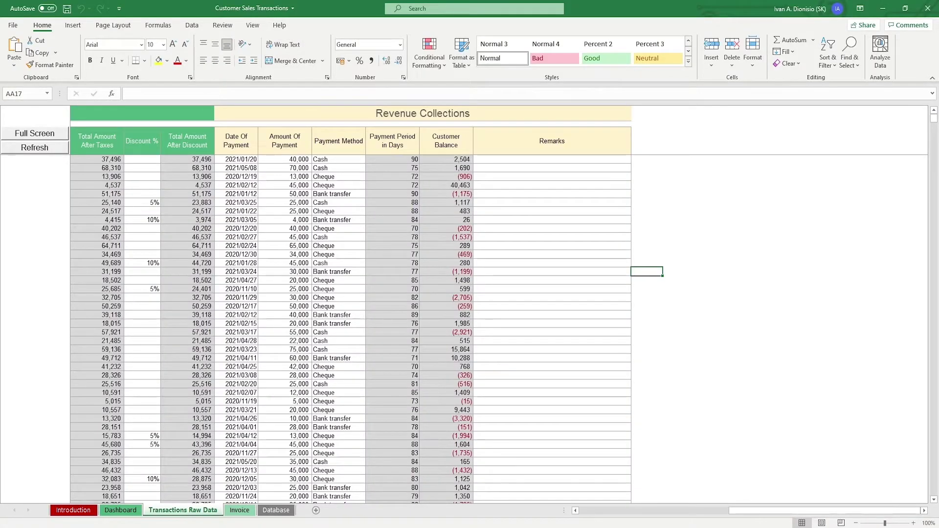
{"action": "left_click_drag", "start_coordinate": [794, 509], "coordinate": [581, 519]}
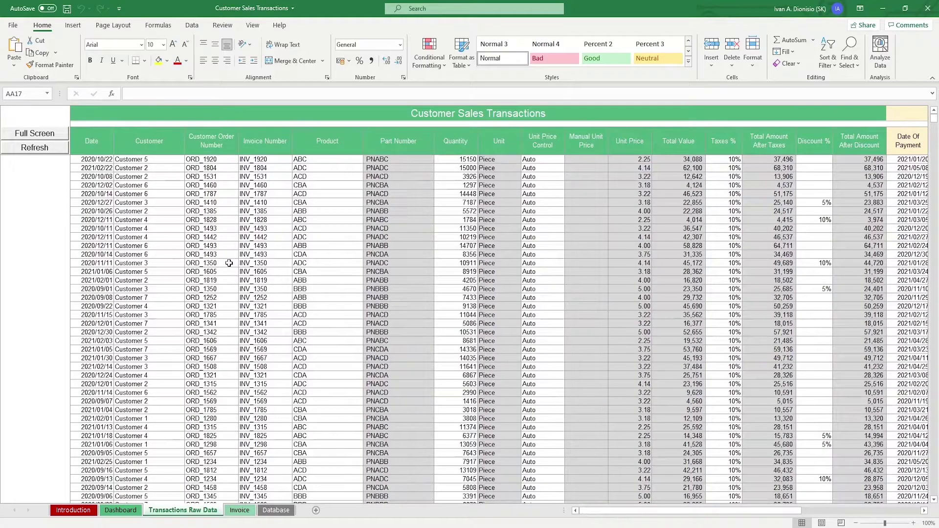
{"action": "left_click", "coordinate": [175, 185]}
{"action": "left_click", "coordinate": [147, 168]}
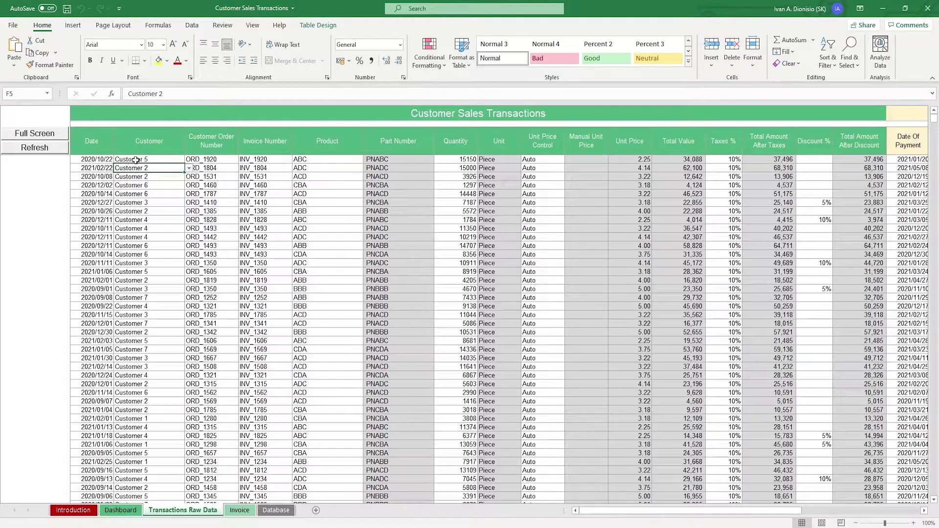
{"action": "left_click", "coordinate": [93, 160]}
{"action": "left_click", "coordinate": [147, 159]}
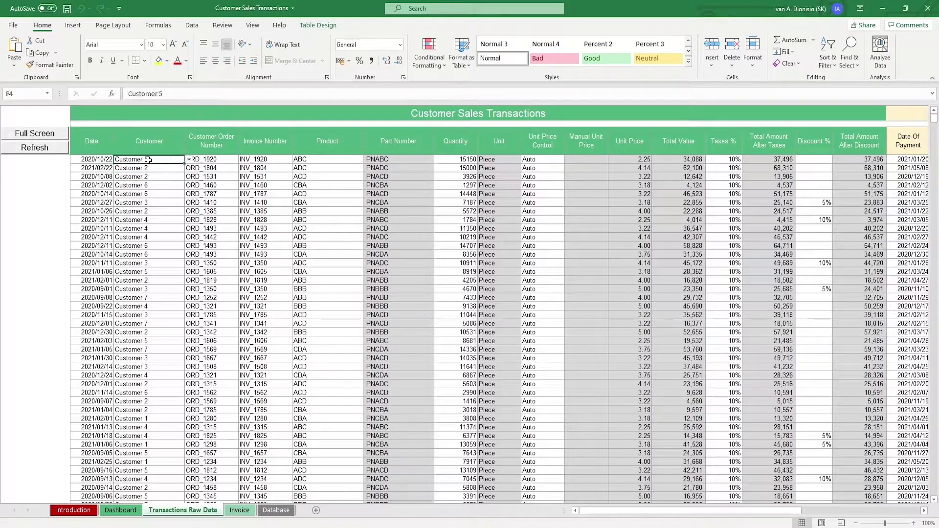
{"action": "left_click", "coordinate": [190, 160]}
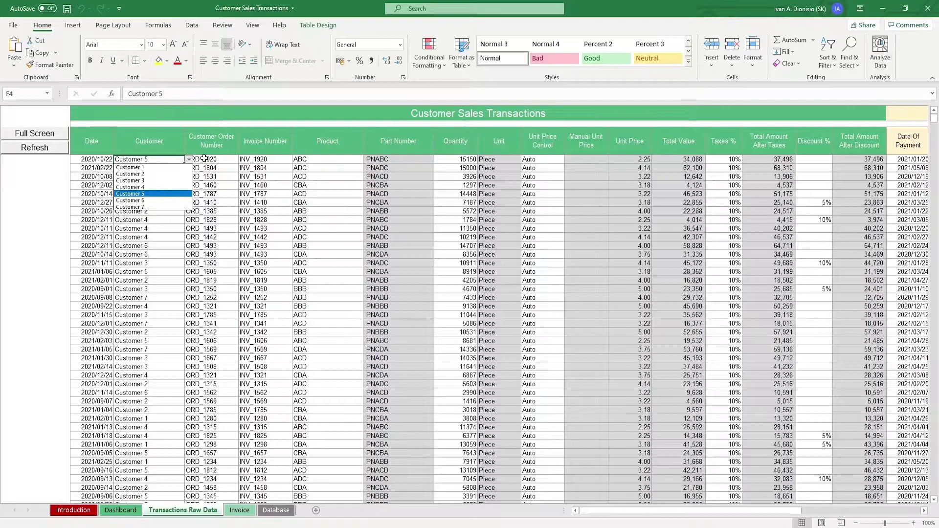
{"action": "left_click", "coordinate": [191, 160]}
Check ORD_1920, INV_1920, product ABC, quantity 15150 and invoice INV_1804.
{"action": "left_click", "coordinate": [214, 159]}
{"action": "left_click", "coordinate": [259, 160]}
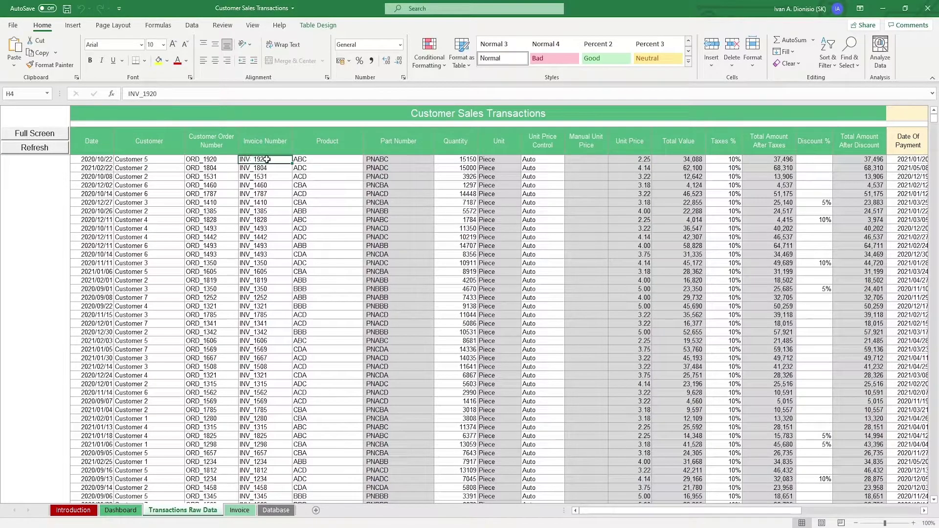
{"action": "left_click", "coordinate": [305, 160]}
{"action": "left_click", "coordinate": [448, 159]}
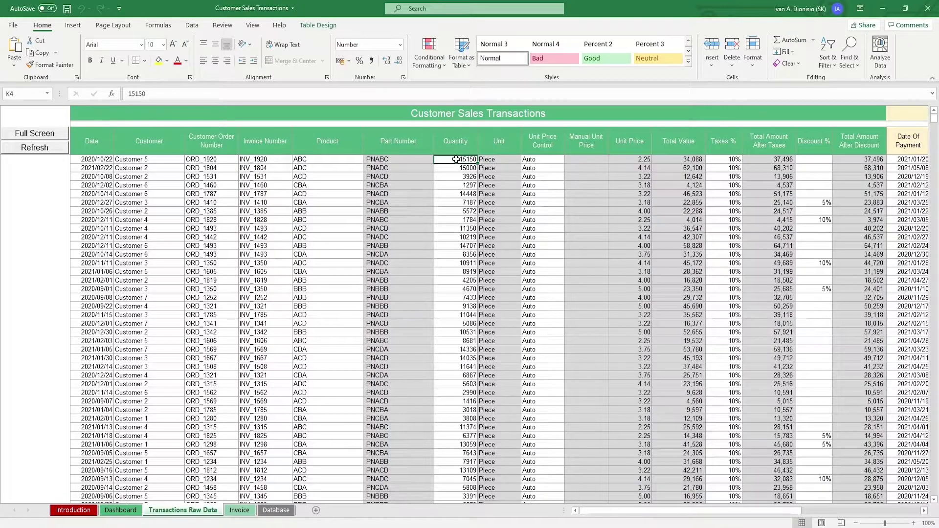
{"action": "left_click", "coordinate": [268, 161]}
{"action": "left_click", "coordinate": [270, 167]}
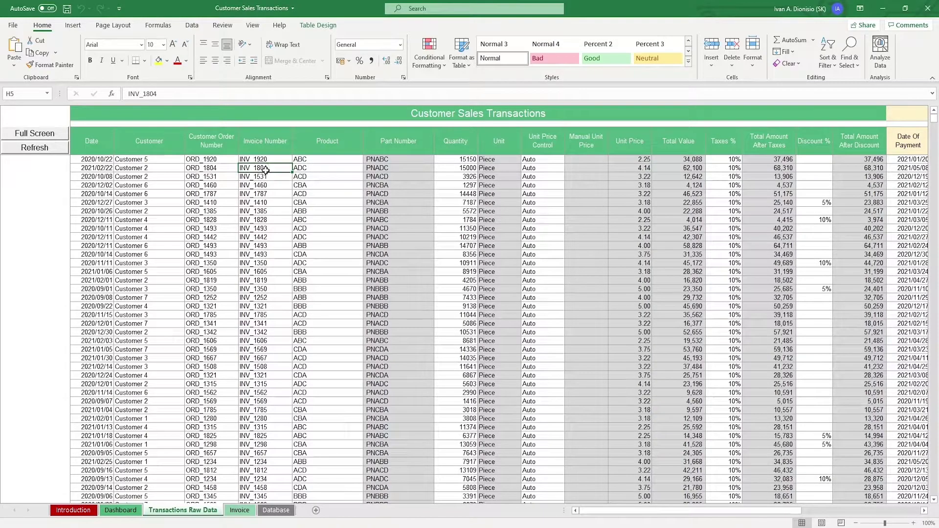
Keep ABC in I4's product dropdown and view the Part Number and Unit lookup formulas.
{"action": "left_click", "coordinate": [313, 160]}
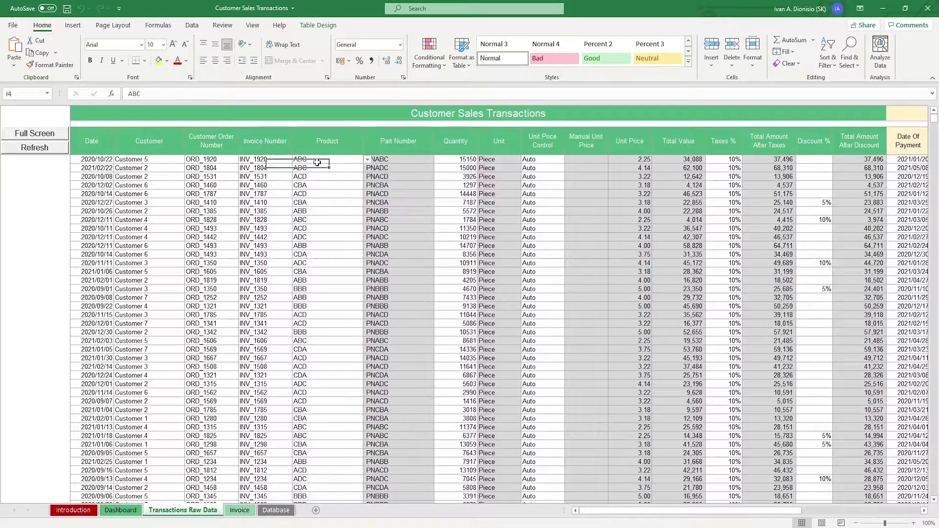
{"action": "left_click", "coordinate": [367, 160]}
{"action": "left_click", "coordinate": [366, 162]}
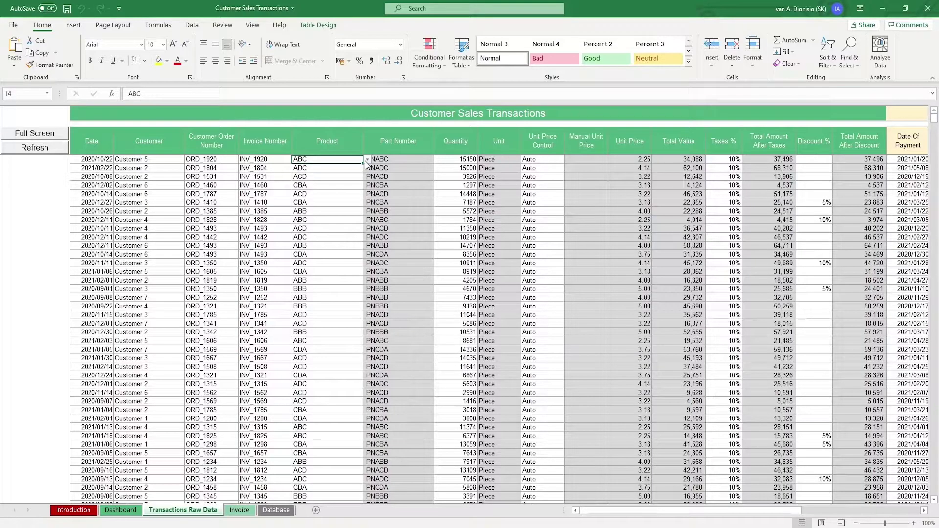
{"action": "left_click", "coordinate": [453, 157]}
{"action": "left_click", "coordinate": [415, 160]}
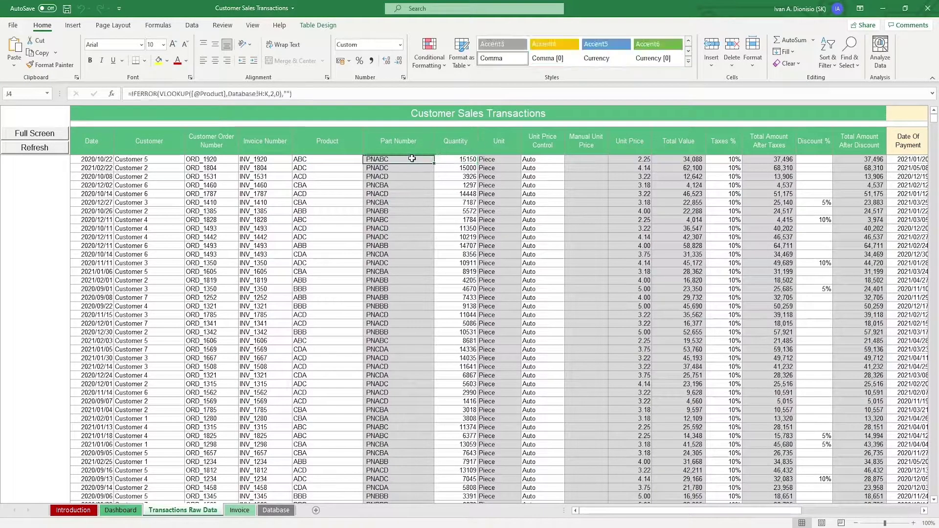
{"action": "left_click", "coordinate": [496, 163]}
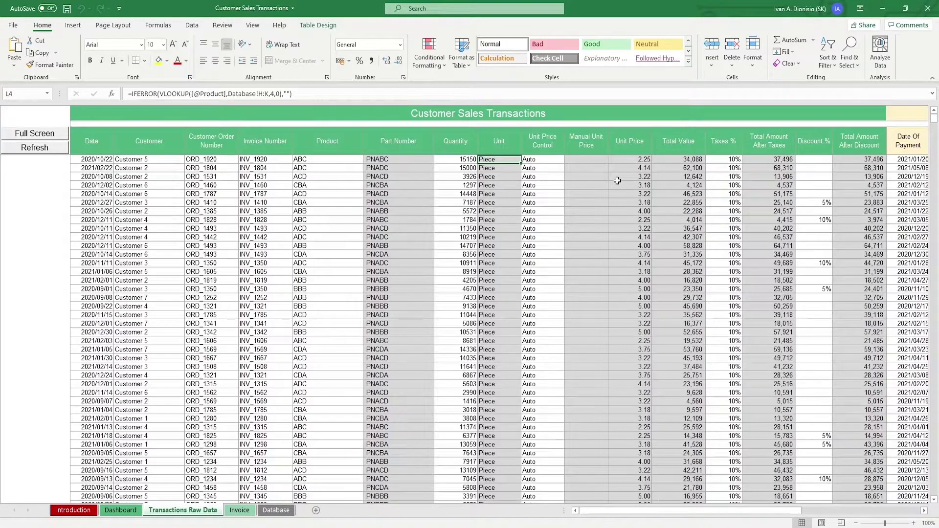
Review M4's Auto/Manual price control options and O4's unit price lookup formula.
{"action": "left_click", "coordinate": [553, 158]}
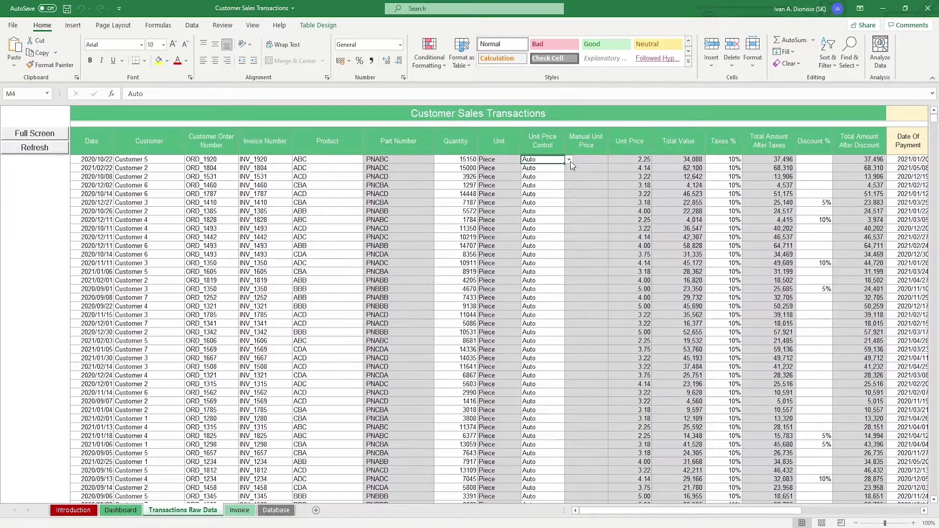
{"action": "left_click", "coordinate": [571, 162]}
{"action": "left_click", "coordinate": [555, 167]}
{"action": "left_click", "coordinate": [629, 159]}
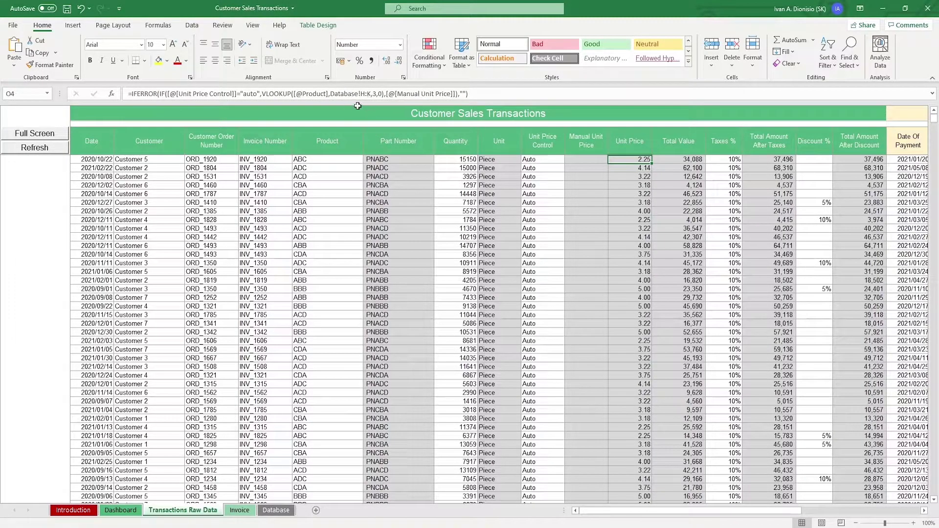
Switch the first transaction to Manual pricing with a unit price of 5.
{"action": "left_click", "coordinate": [539, 159]}
{"action": "left_click", "coordinate": [569, 160]}
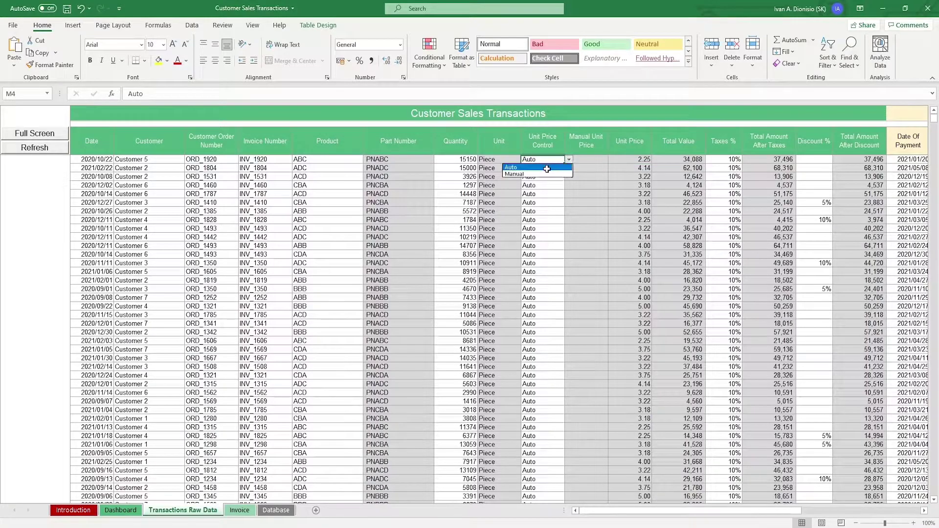
{"action": "left_click", "coordinate": [514, 174]}
{"action": "left_click", "coordinate": [586, 161]}
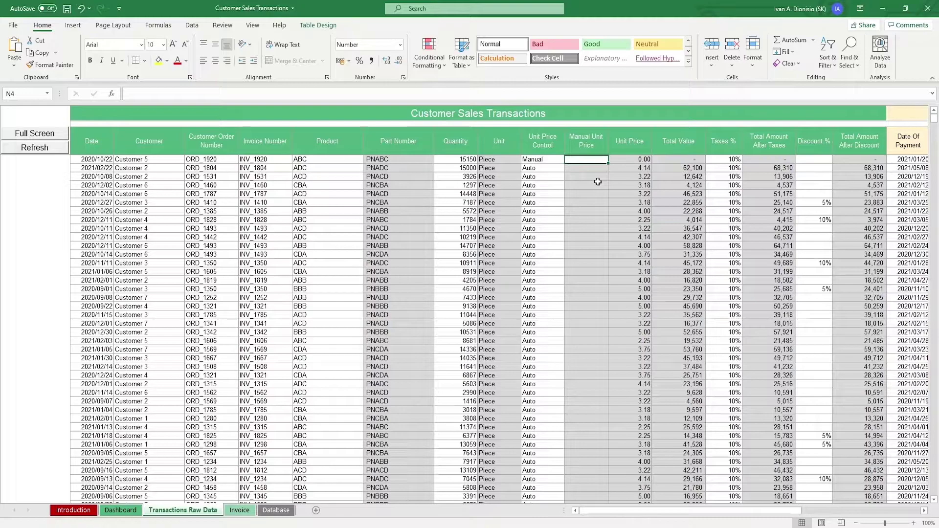
{"action": "type", "text": "5"}
{"action": "key", "text": "Return"}
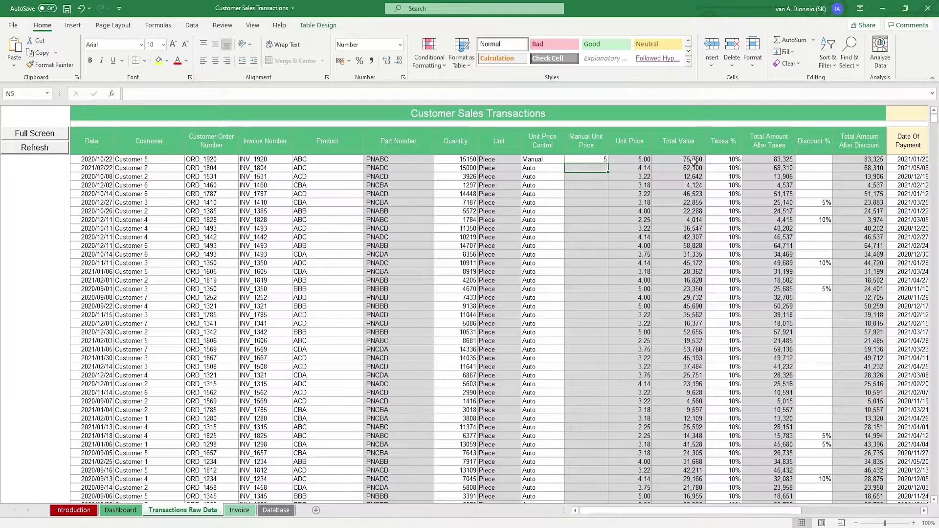
Inspect the Total Value (75,750) and Total Amount After Taxes (83,325) formulas.
{"action": "left_click", "coordinate": [694, 161]}
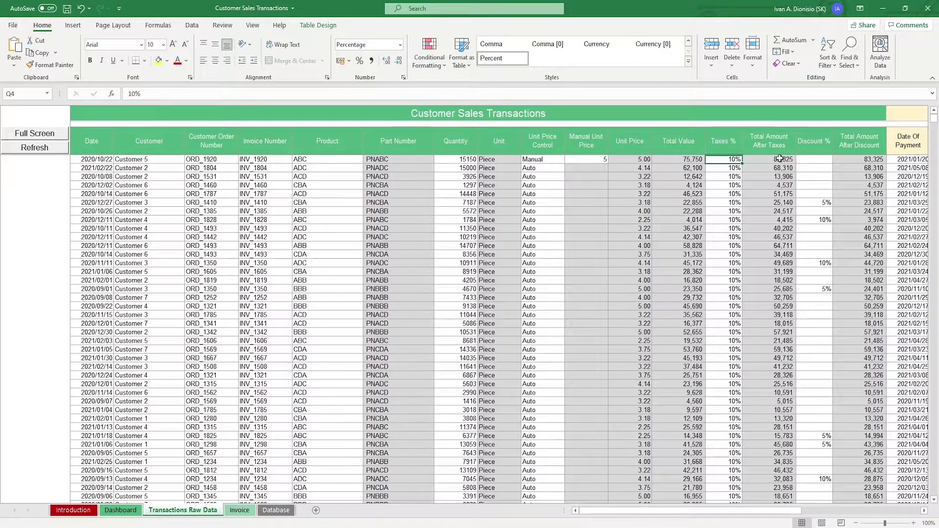
{"action": "left_click", "coordinate": [780, 158]}
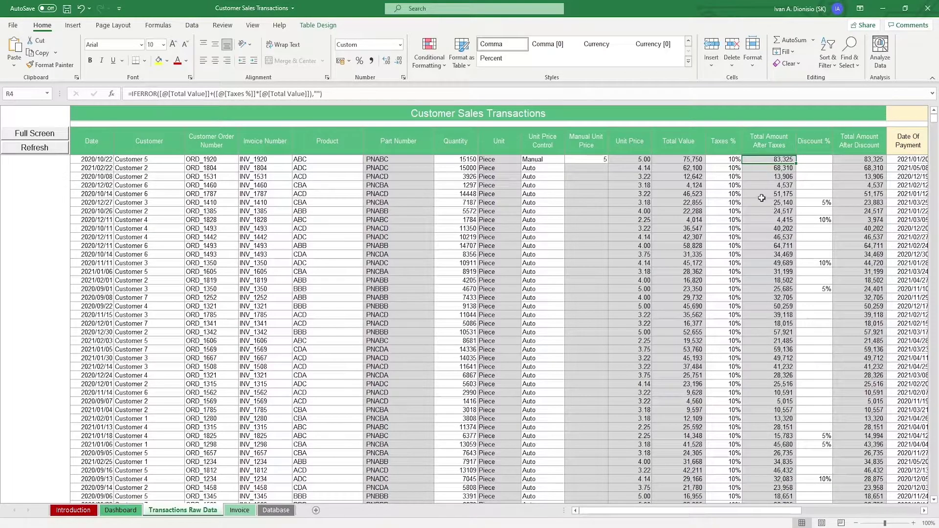
{"action": "key", "text": "Right"}
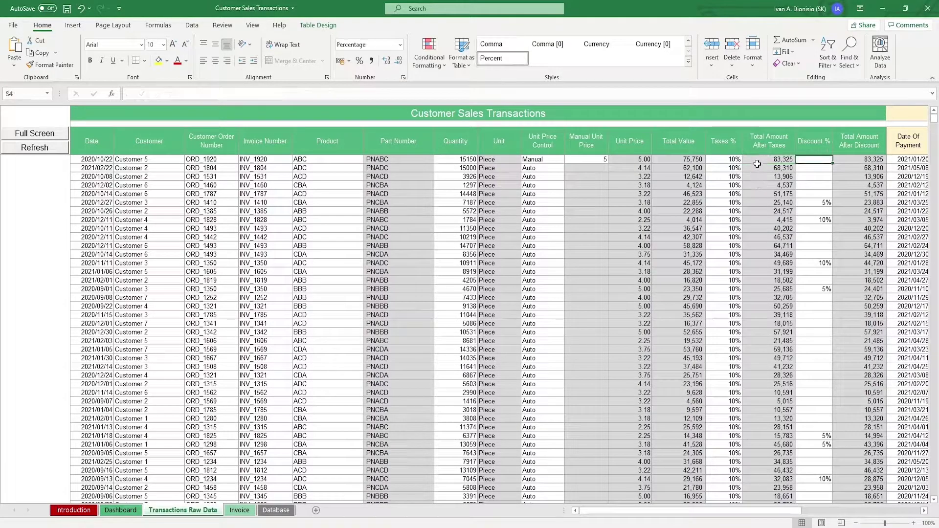
{"action": "scroll", "coordinate": [757, 164], "scroll_direction": "down", "scroll_amount": 2}
{"action": "scroll", "coordinate": [758, 163], "scroll_direction": "up", "scroll_amount": 2}
{"action": "left_click_drag", "start_coordinate": [784, 510], "coordinate": [813, 507]}
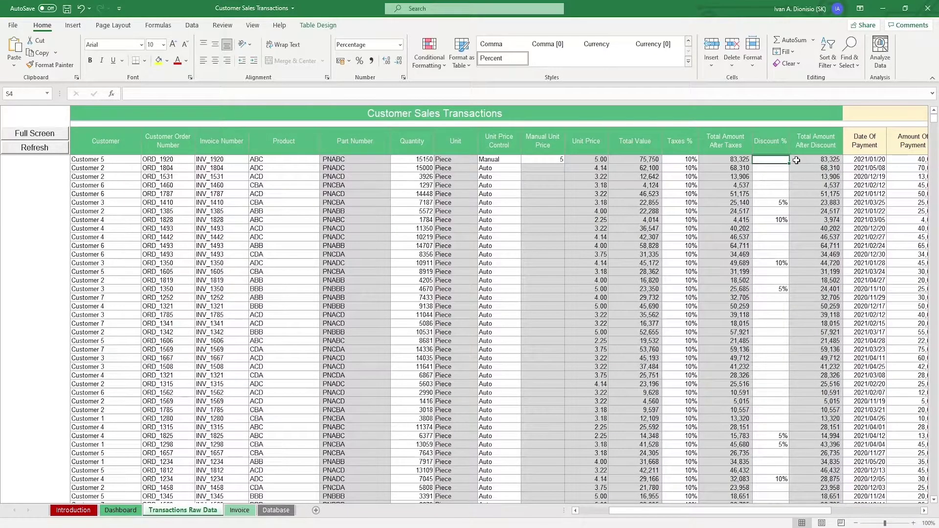
Inspect the first payment's date, amount, Cash method and Payment Period in Days formula.
{"action": "key", "text": "Right"}
{"action": "key", "text": "Right"}
{"action": "key", "text": "Right"}
{"action": "key", "text": "Right"}
{"action": "key", "text": "Right"}
{"action": "key", "text": "Right"}
{"action": "key", "text": "Right"}
{"action": "key", "text": "Right"}
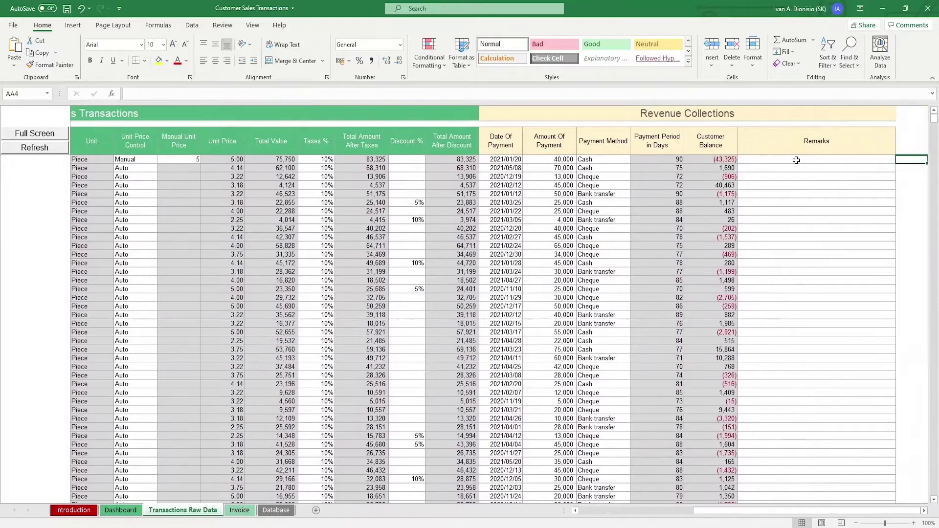
{"action": "key", "text": "Right"}
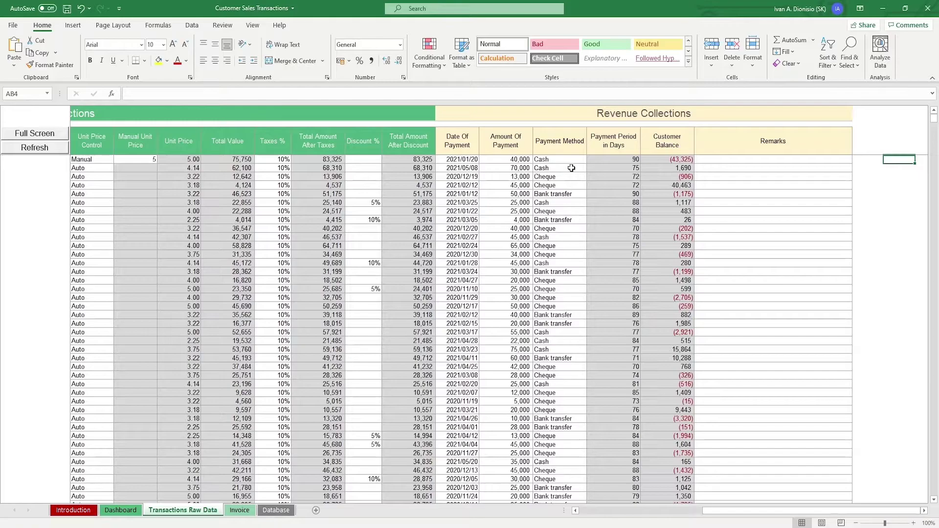
{"action": "left_click", "coordinate": [473, 160]}
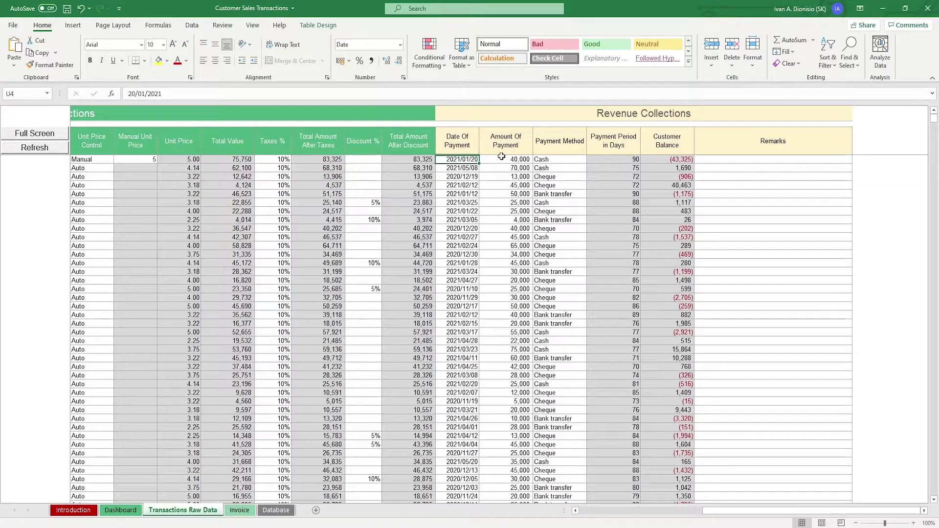
{"action": "left_click", "coordinate": [503, 159]}
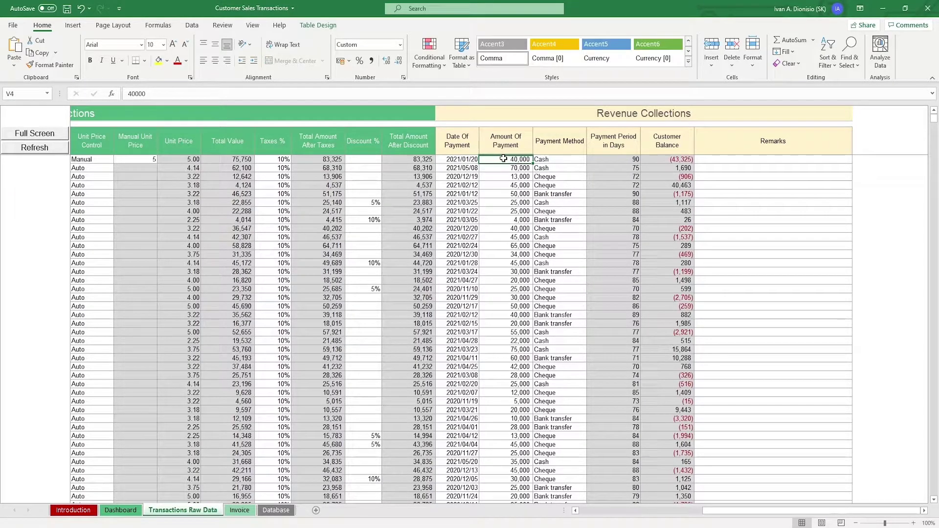
{"action": "left_click", "coordinate": [563, 158]}
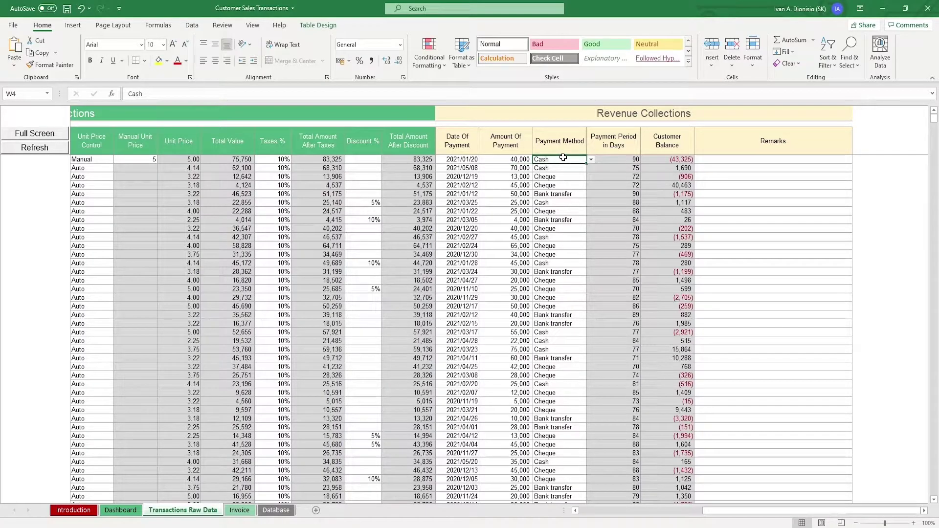
{"action": "left_click", "coordinate": [591, 160]}
{"action": "left_click", "coordinate": [591, 159]}
{"action": "left_click", "coordinate": [607, 161]}
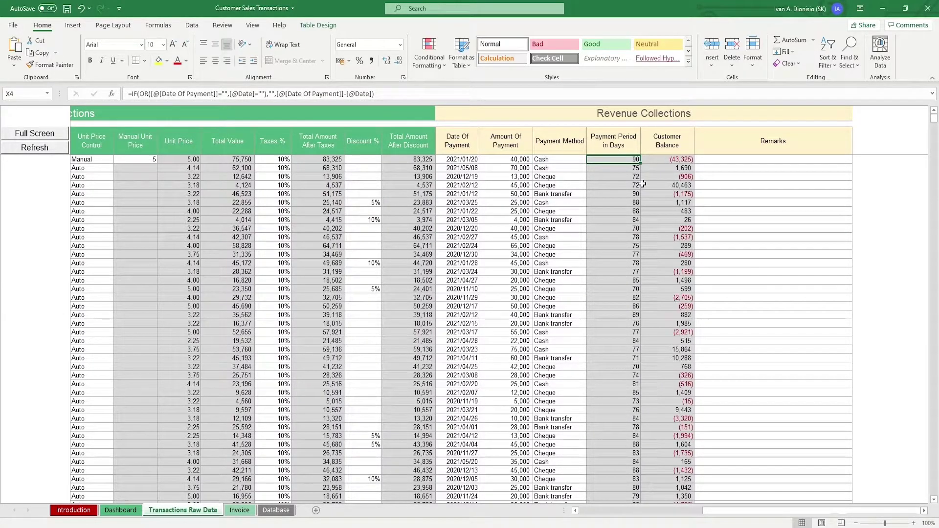
Inspect and re-enter the Customer Balance formula, showing (43,325) for the first transaction.
{"action": "left_click", "coordinate": [652, 162]}
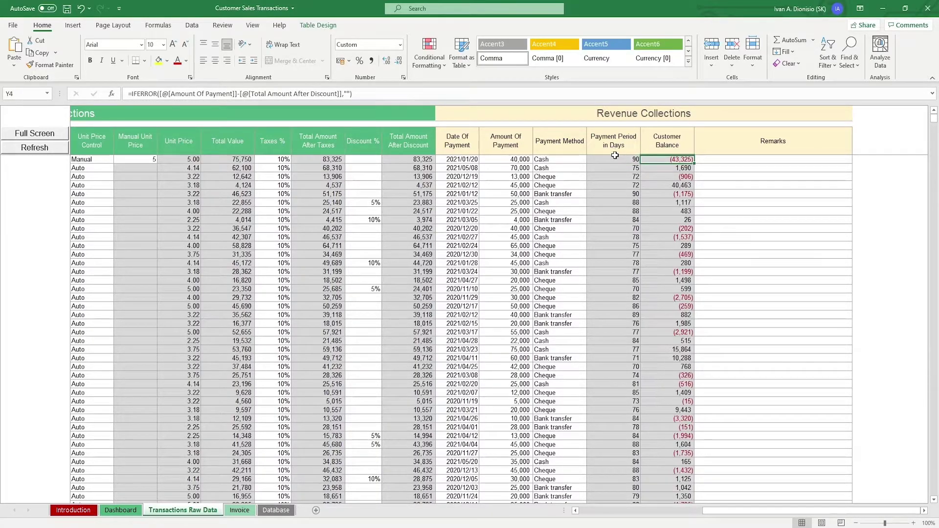
{"action": "left_click", "coordinate": [444, 91]}
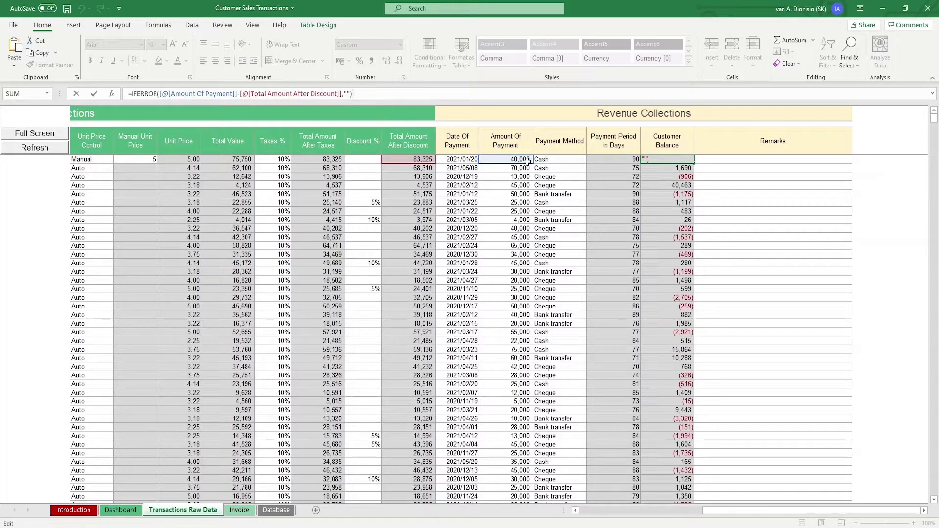
{"action": "left_click", "coordinate": [684, 169]}
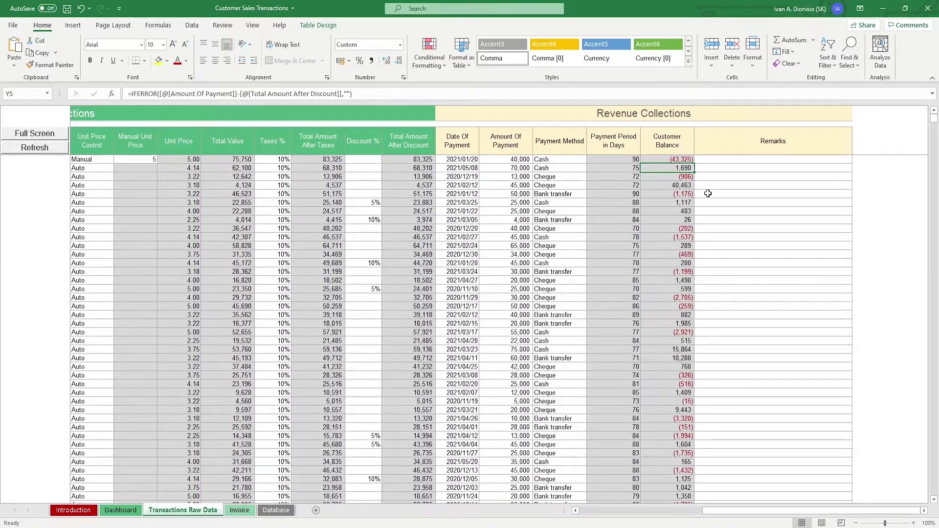
{"action": "key", "text": "Up"}
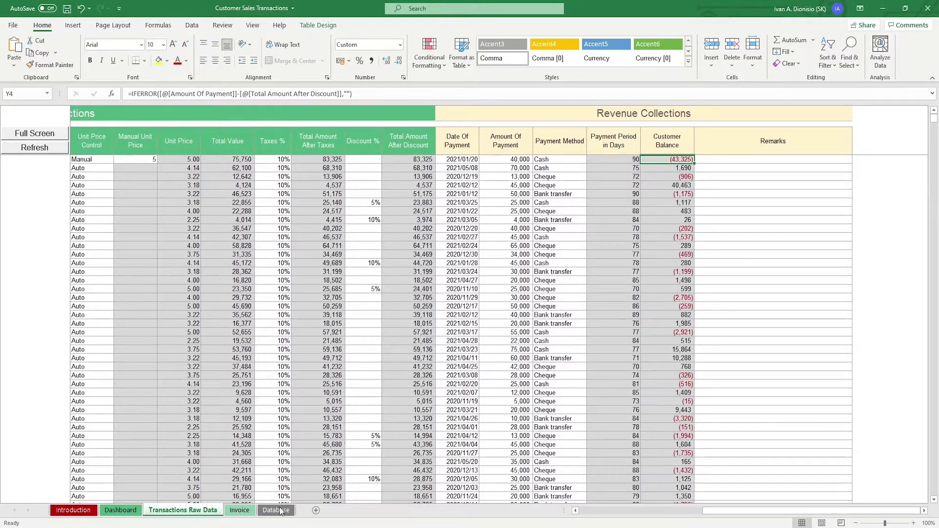
On the Invoice sheet, review the company address fields, logo placeholder and slogan.
{"action": "left_click", "coordinate": [247, 512]}
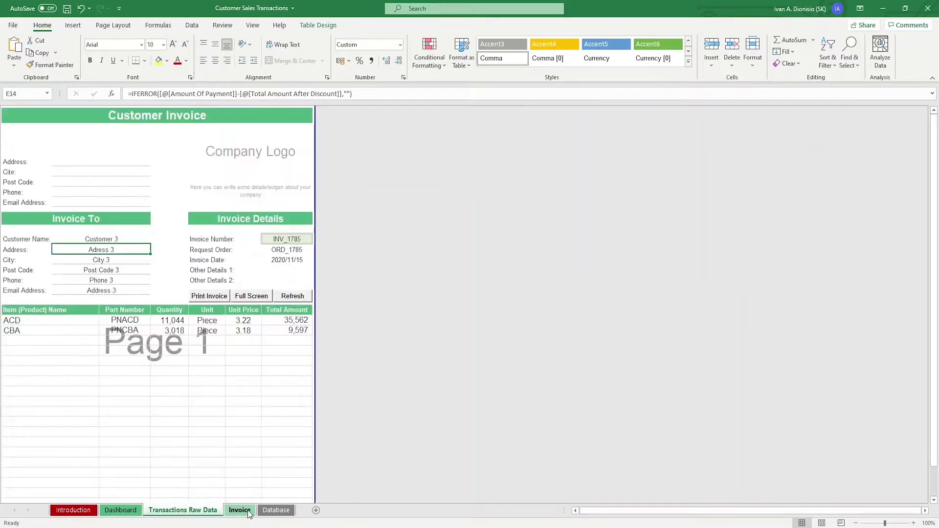
{"action": "left_click_drag", "start_coordinate": [128, 166], "coordinate": [140, 196]}
{"action": "left_click", "coordinate": [289, 157]}
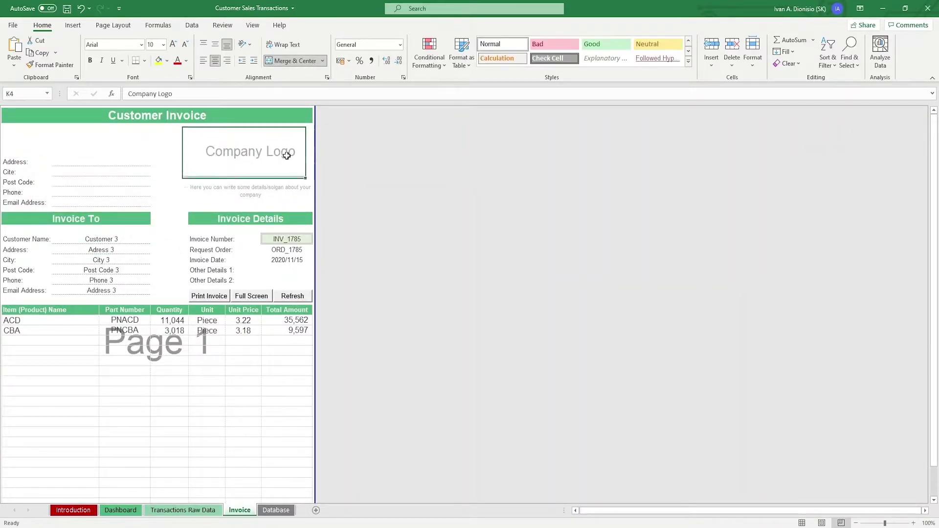
{"action": "left_click", "coordinate": [260, 194]}
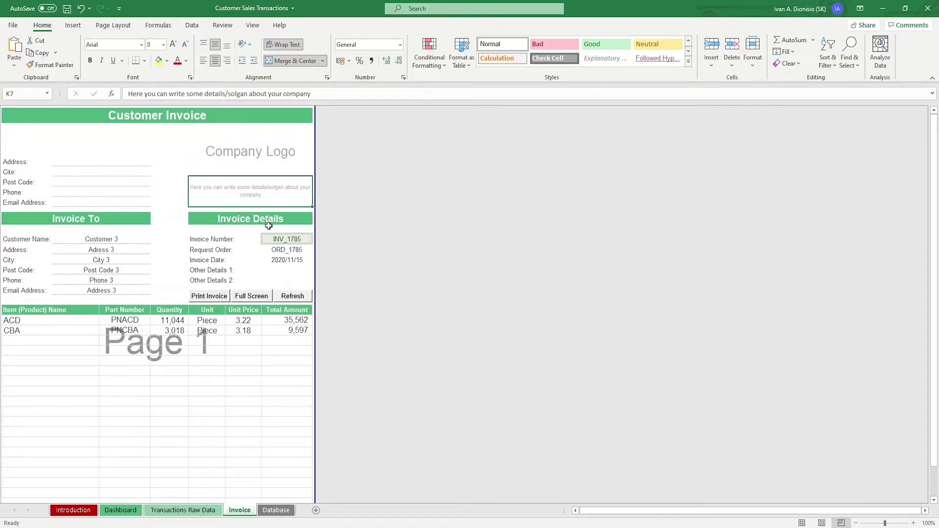
Pick invoice INV_1825 from the Invoice Number list, after briefly showing INV_1806.
{"action": "left_click", "coordinate": [277, 238]}
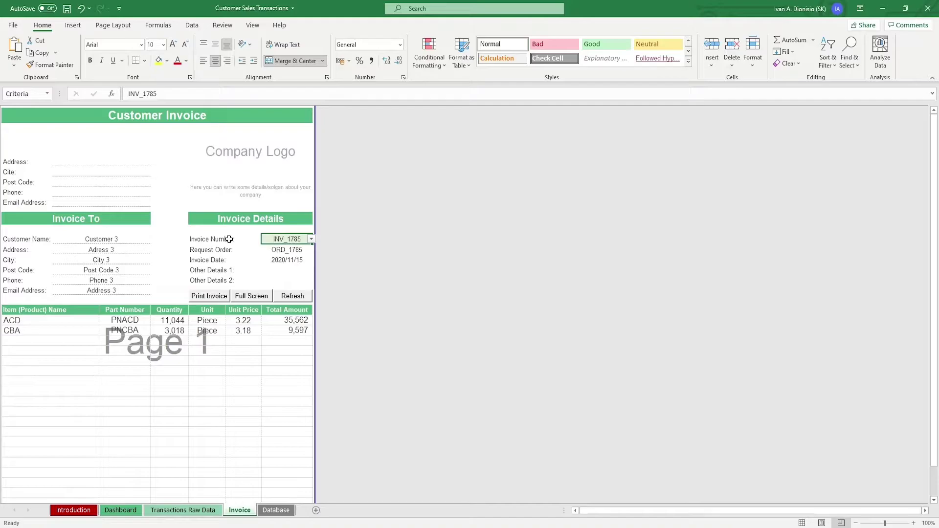
{"action": "left_click", "coordinate": [310, 239]}
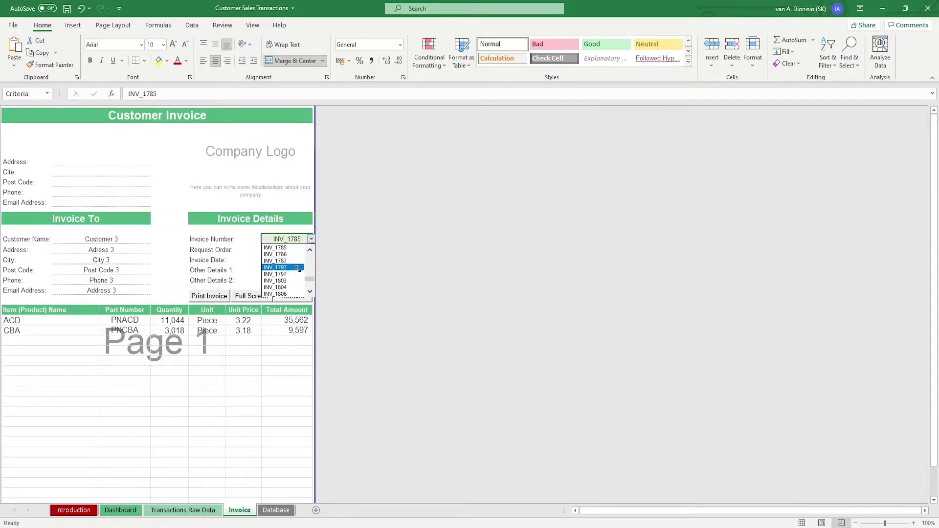
{"action": "left_click", "coordinate": [294, 293]}
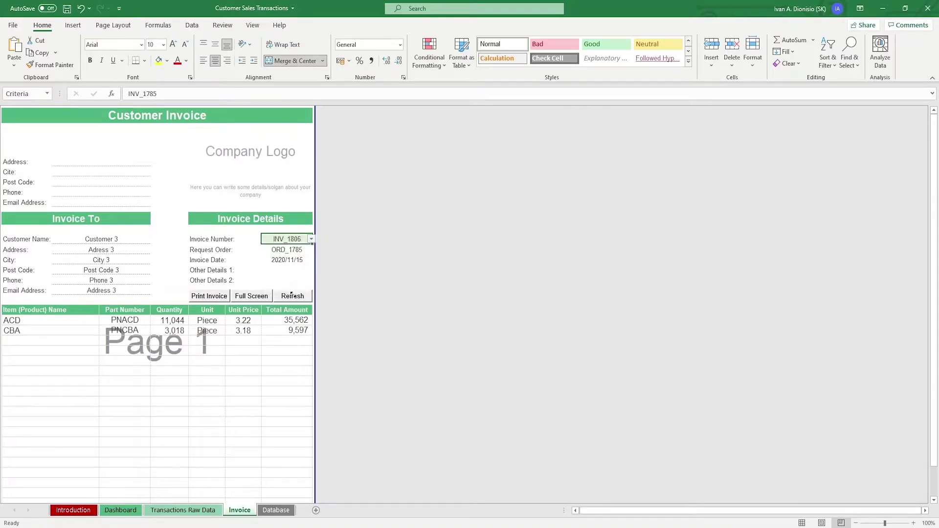
{"action": "left_click", "coordinate": [312, 239]}
{"action": "left_click", "coordinate": [309, 292]}
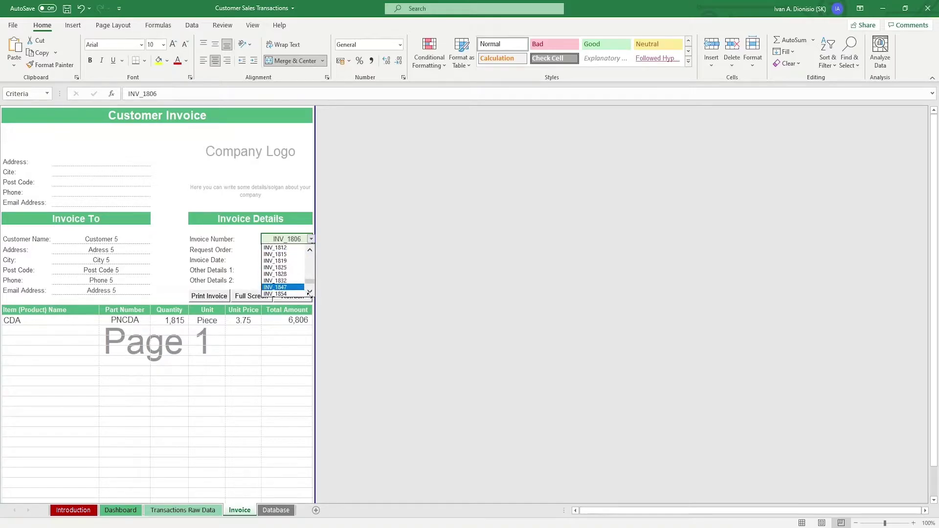
{"action": "left_click", "coordinate": [284, 267]}
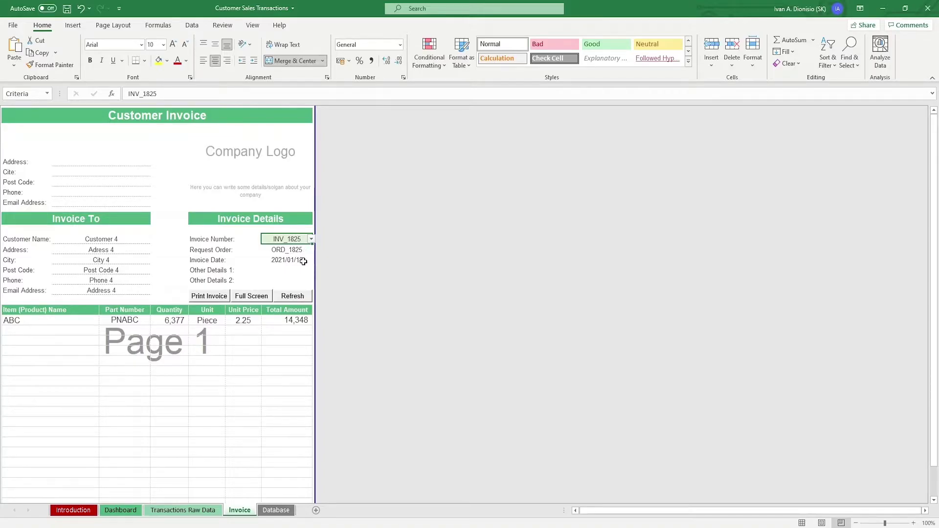
Refresh the INV_1825 invoice details and print the customer invoice.
{"action": "left_click", "coordinate": [291, 297]}
{"action": "left_click", "coordinate": [217, 297]}
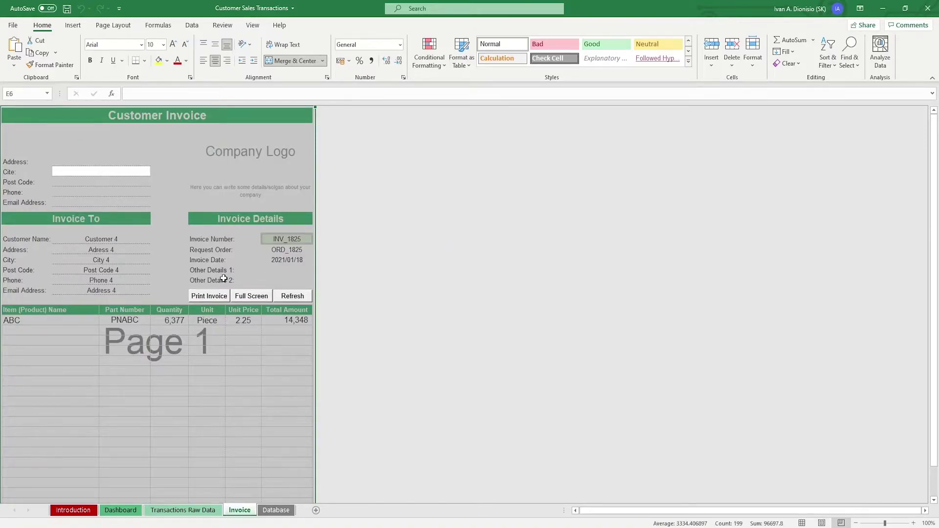
{"action": "left_click", "coordinate": [221, 281]}
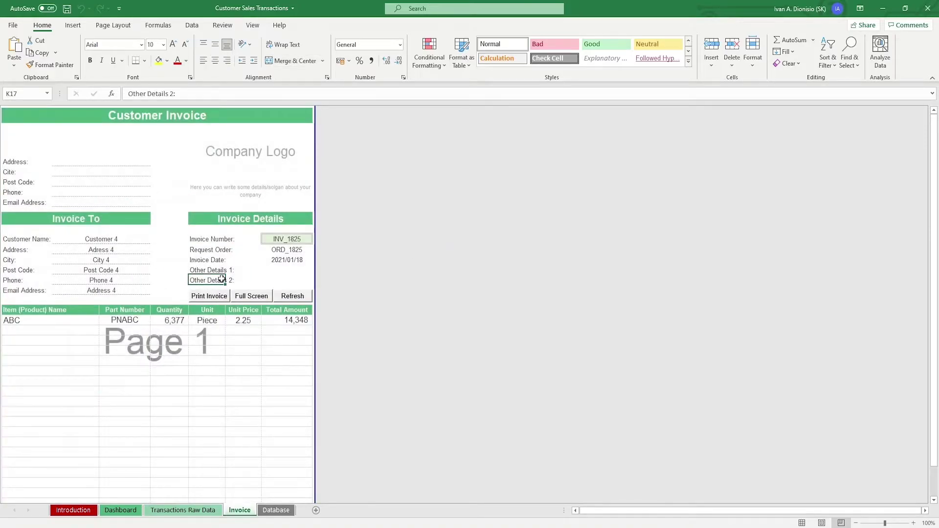
Inspect the formulas behind the Dashboard's customers, products, quantity, amount, revenue and balance KPIs.
{"action": "left_click", "coordinate": [121, 510]}
{"action": "left_click", "coordinate": [62, 152]}
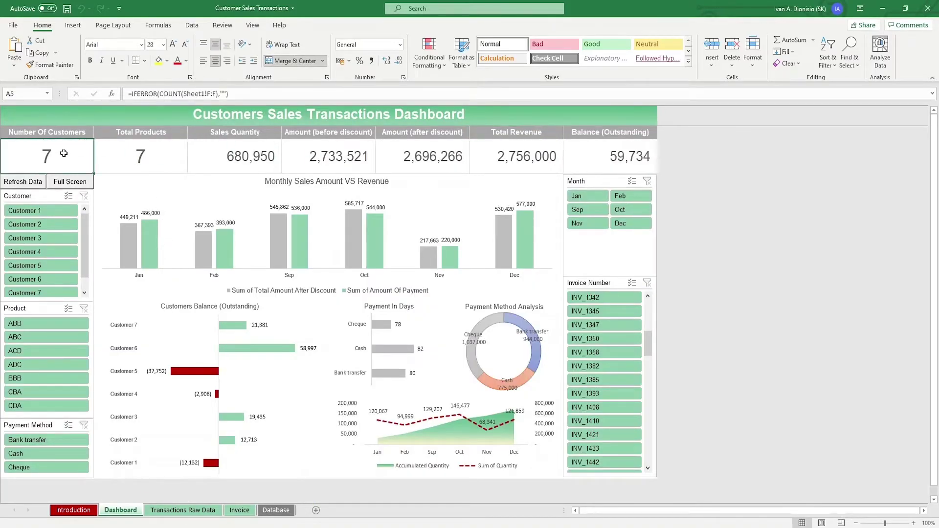
{"action": "left_click", "coordinate": [160, 149]}
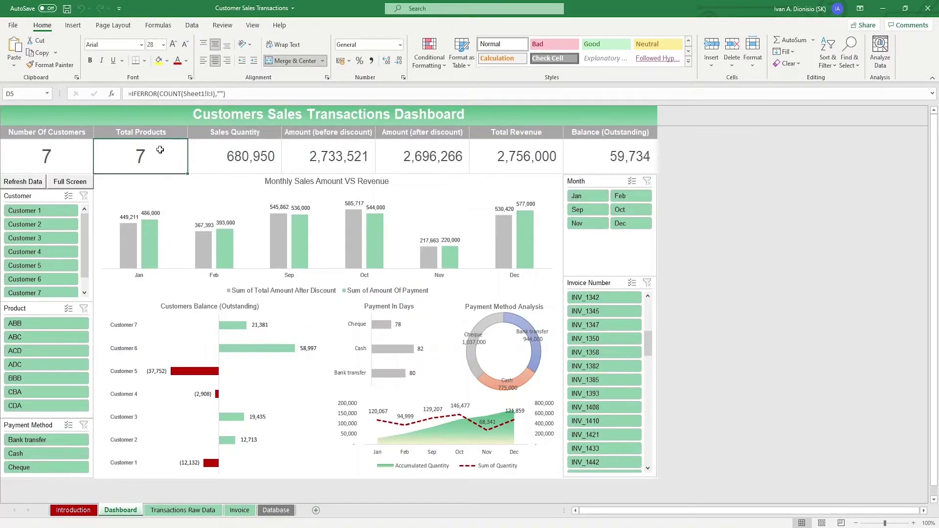
{"action": "left_click", "coordinate": [216, 149]}
{"action": "left_click", "coordinate": [292, 151]}
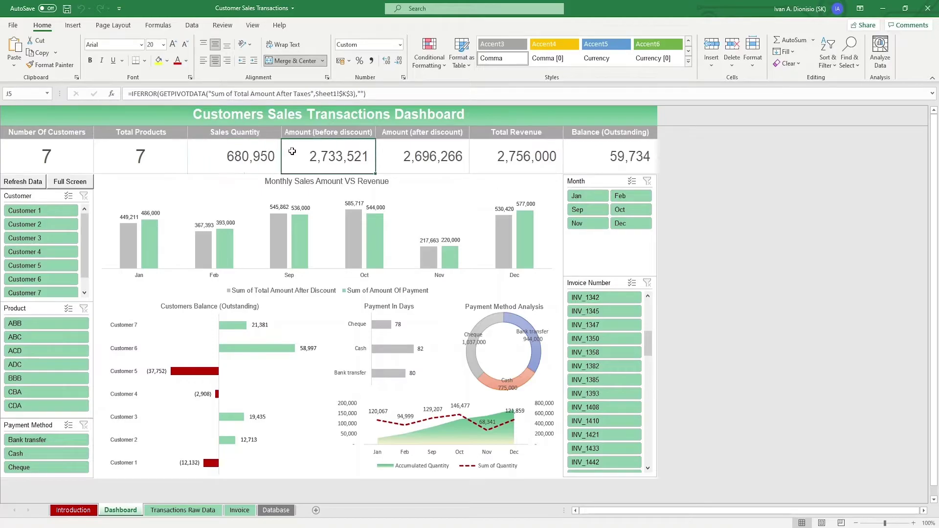
{"action": "left_click", "coordinate": [392, 153]}
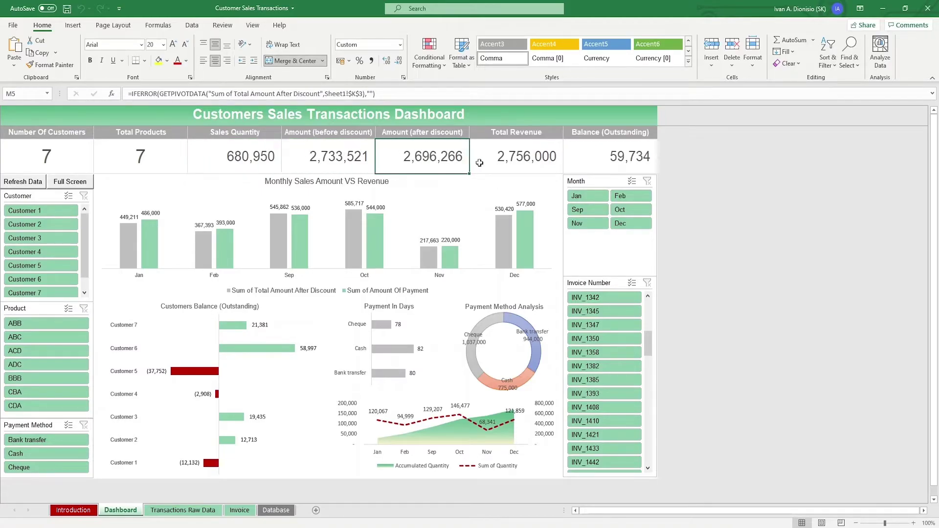
{"action": "left_click", "coordinate": [495, 162]}
{"action": "left_click", "coordinate": [577, 153]}
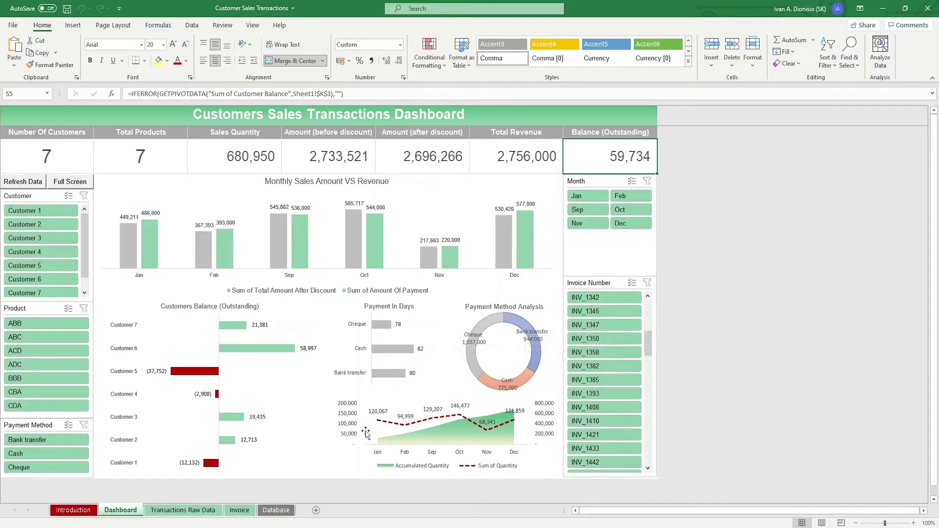
{"action": "scroll", "coordinate": [430, 447], "scroll_direction": "down", "scroll_amount": 1}
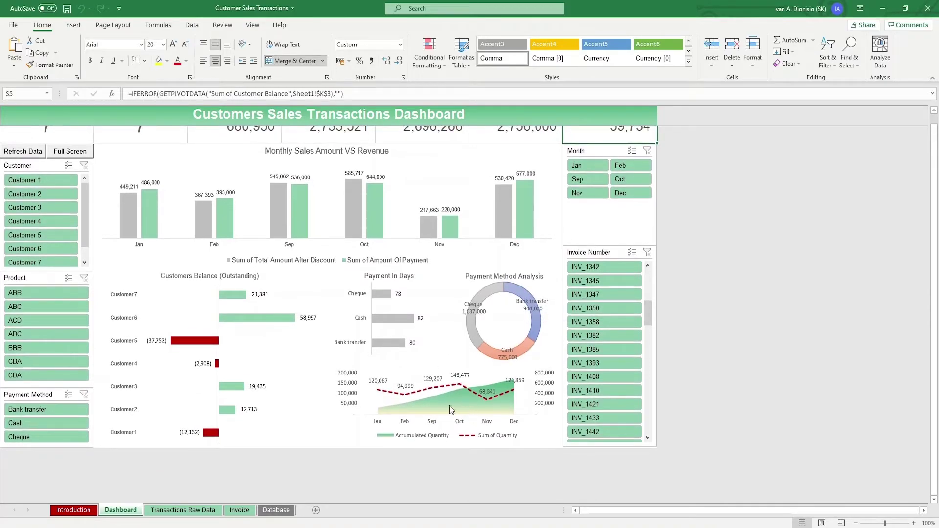
{"action": "scroll", "coordinate": [362, 430], "scroll_direction": "up", "scroll_amount": 1}
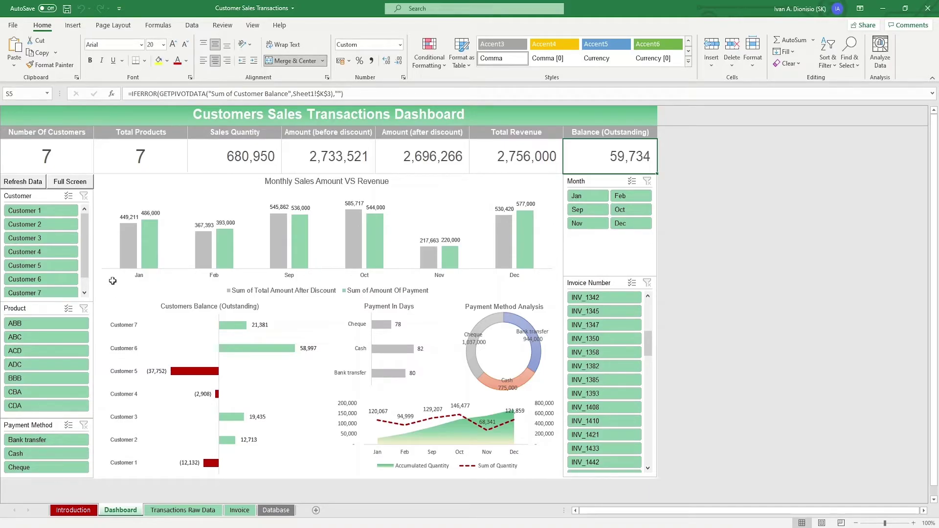
Select Customer 3 in the Customer slicer and both ABB and ABC in the Product slicer.
{"action": "left_click", "coordinate": [65, 237]}
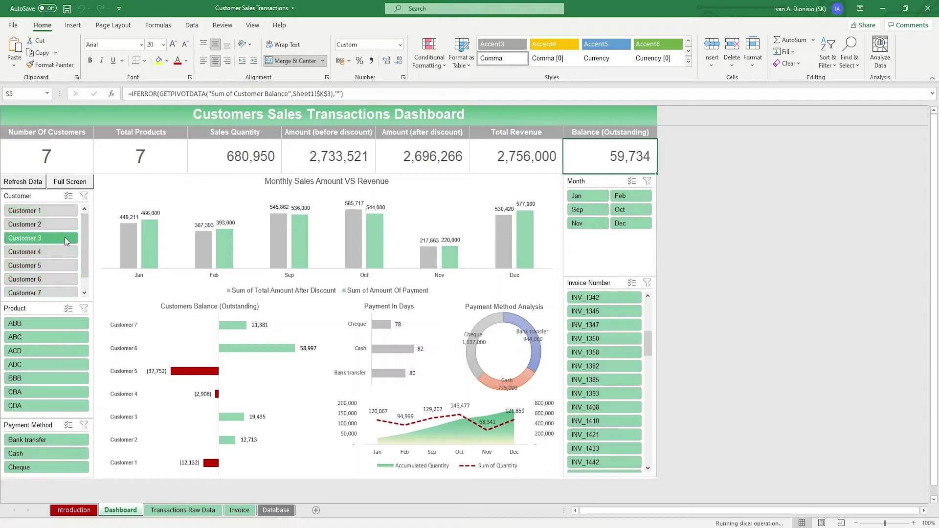
{"action": "left_click", "coordinate": [84, 324]}
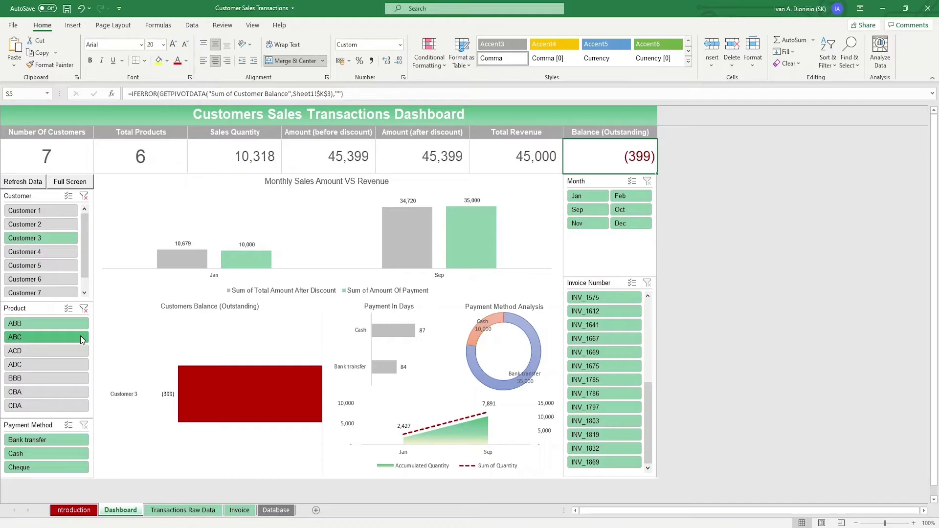
{"action": "left_click", "coordinate": [82, 339], "text": "ctrl"}
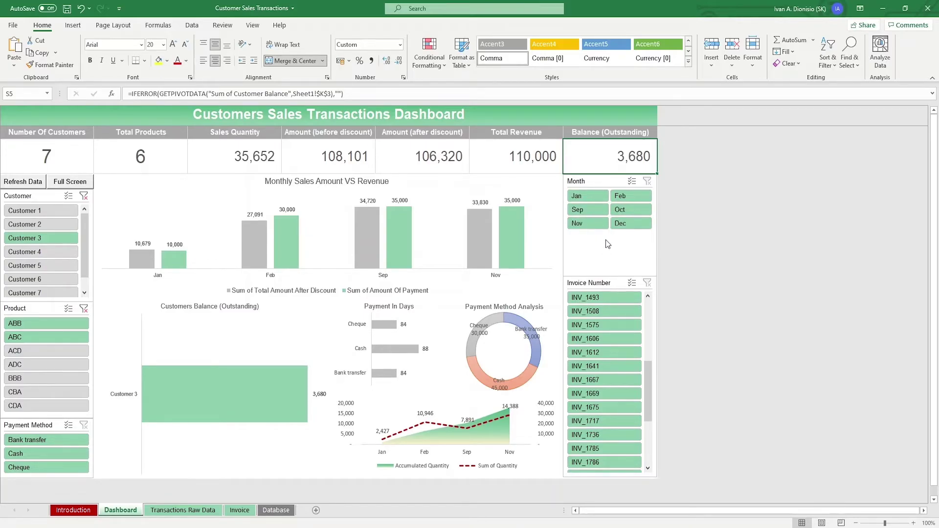
Filter the dashboard to January, then try invoices INV_1667, INV_1641 and INV_1276.
{"action": "left_click", "coordinate": [608, 200]}
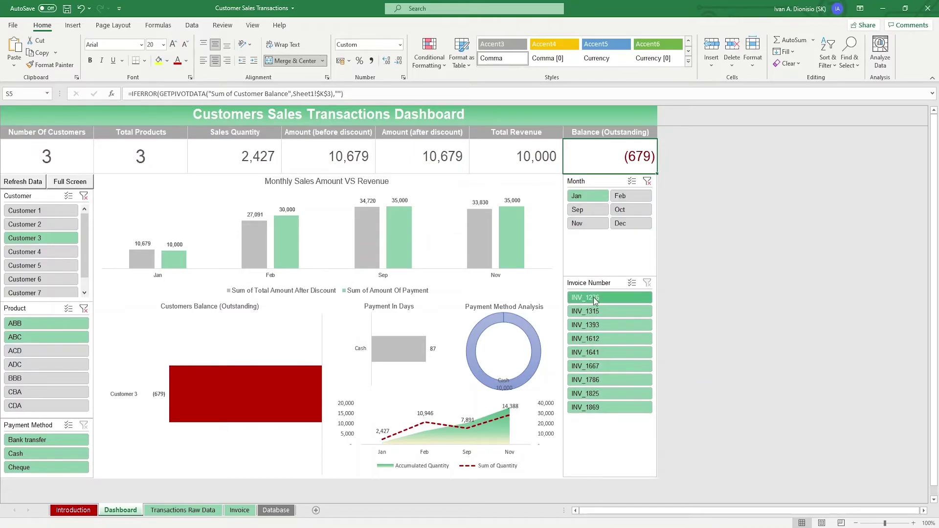
{"action": "left_click", "coordinate": [601, 369]}
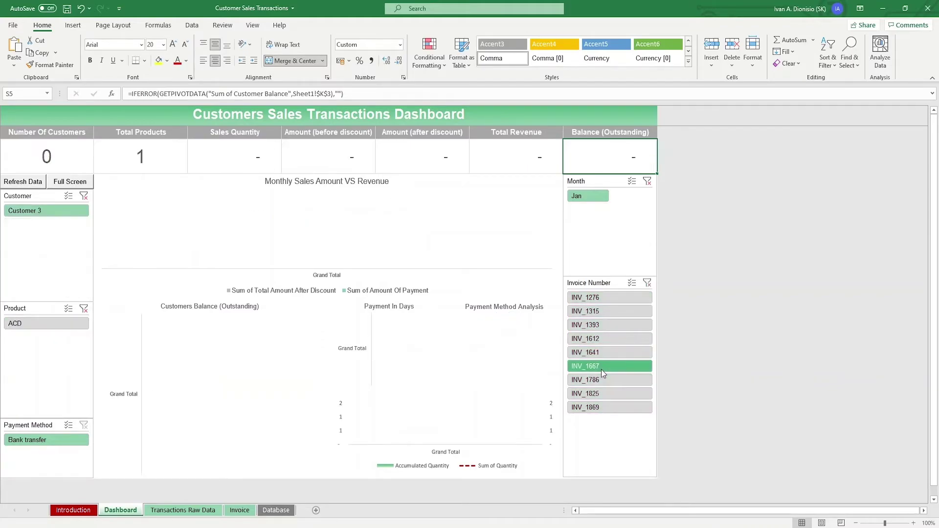
{"action": "left_click", "coordinate": [603, 347]}
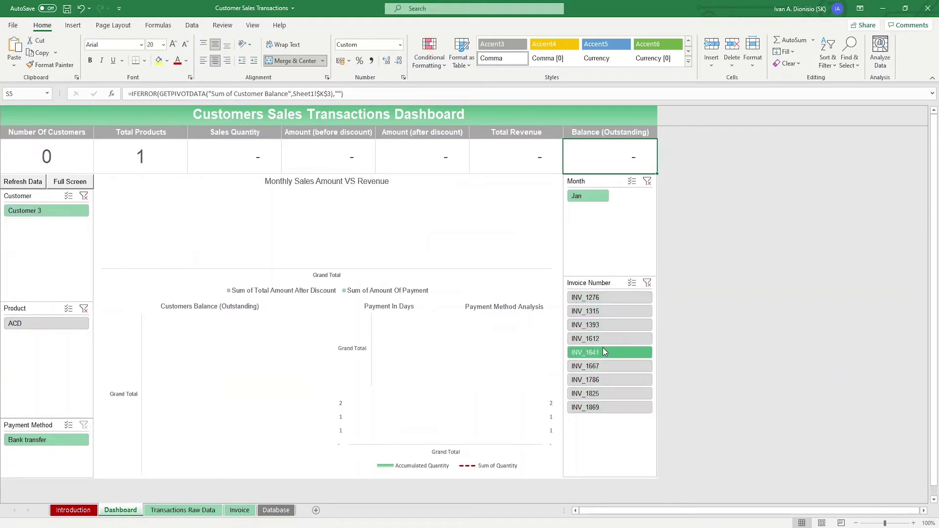
{"action": "left_click", "coordinate": [600, 296]}
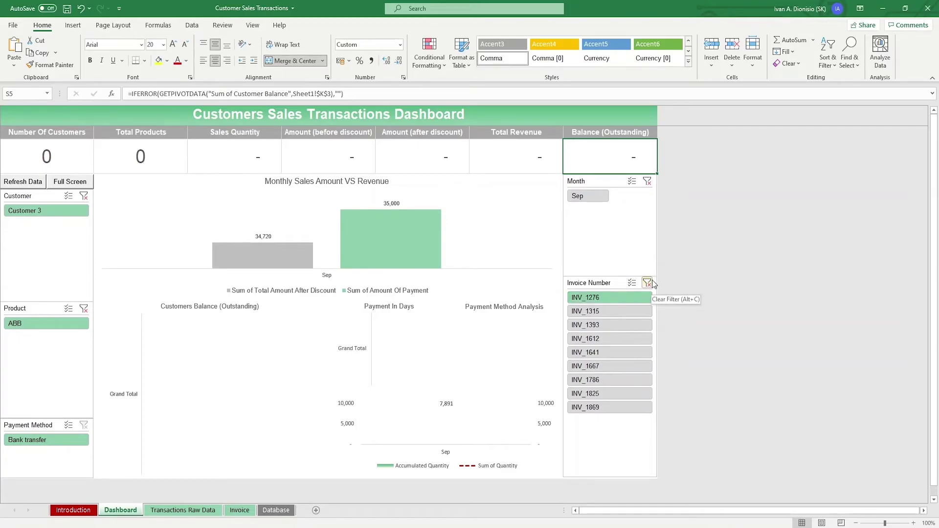
Clear the Invoice Number, Month, Customer and Product slicer filters.
{"action": "left_click", "coordinate": [647, 283]}
{"action": "left_click", "coordinate": [647, 181]}
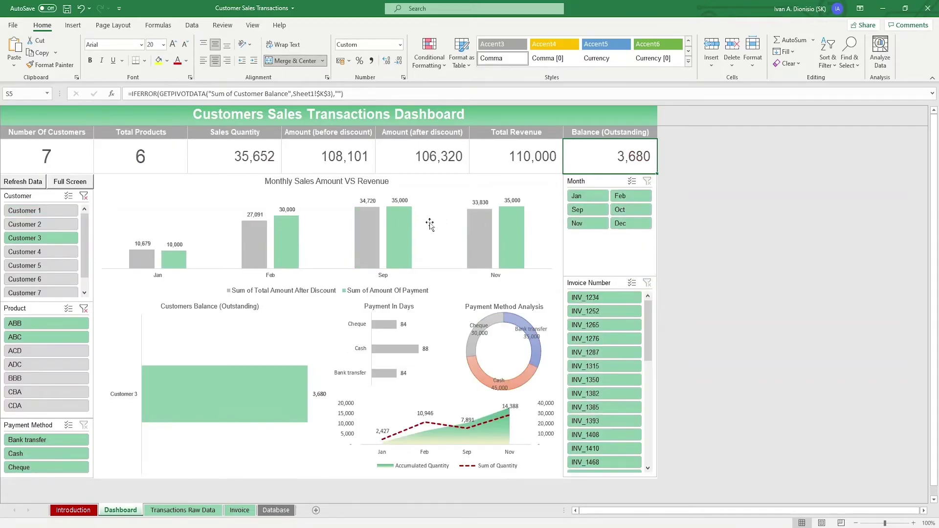
{"action": "left_click", "coordinate": [83, 196]}
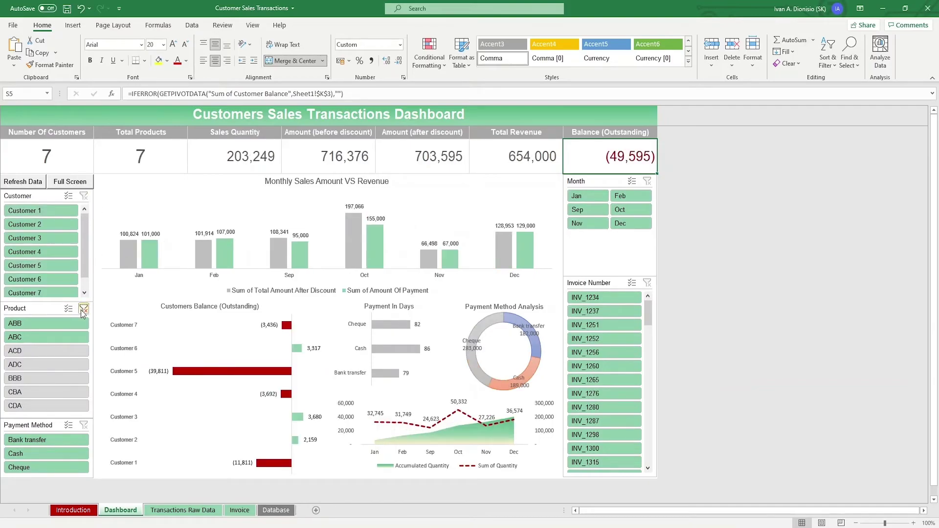
{"action": "left_click", "coordinate": [84, 309]}
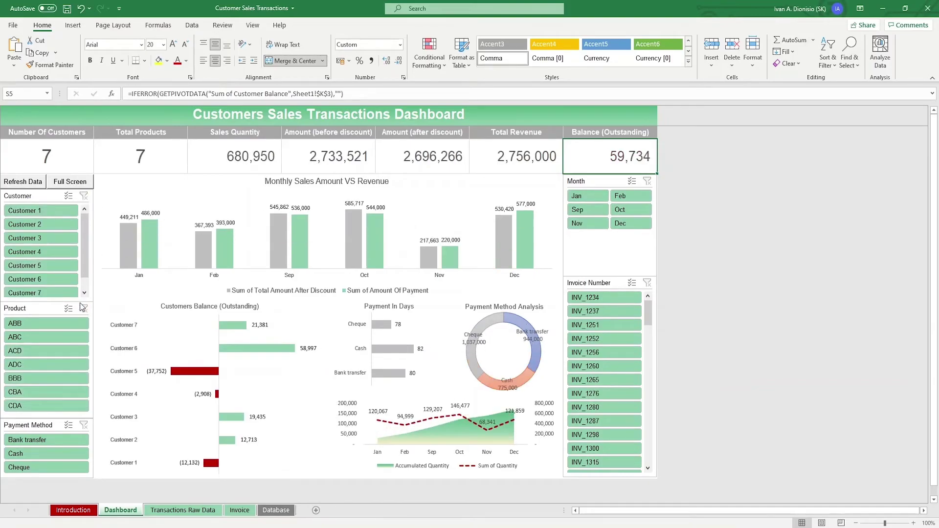
{"action": "left_click", "coordinate": [72, 183]}
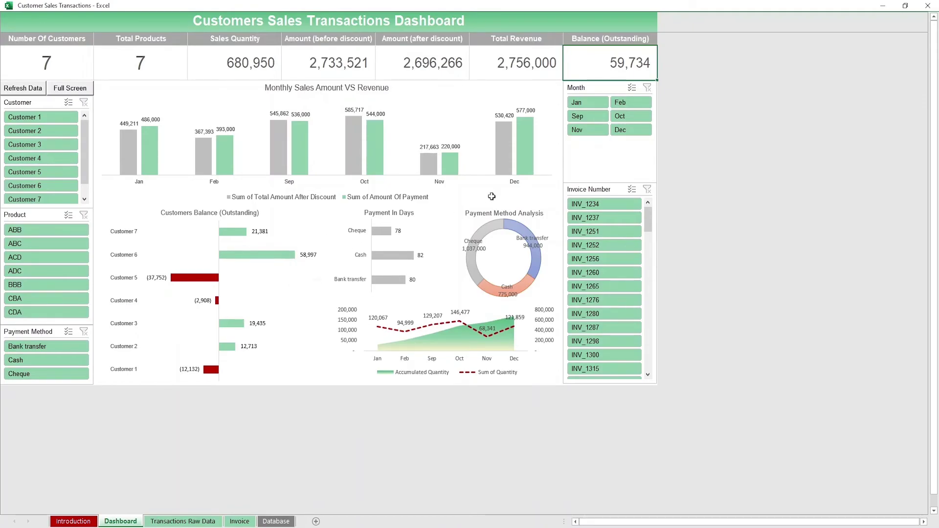
{"action": "left_click", "coordinate": [913, 7]}
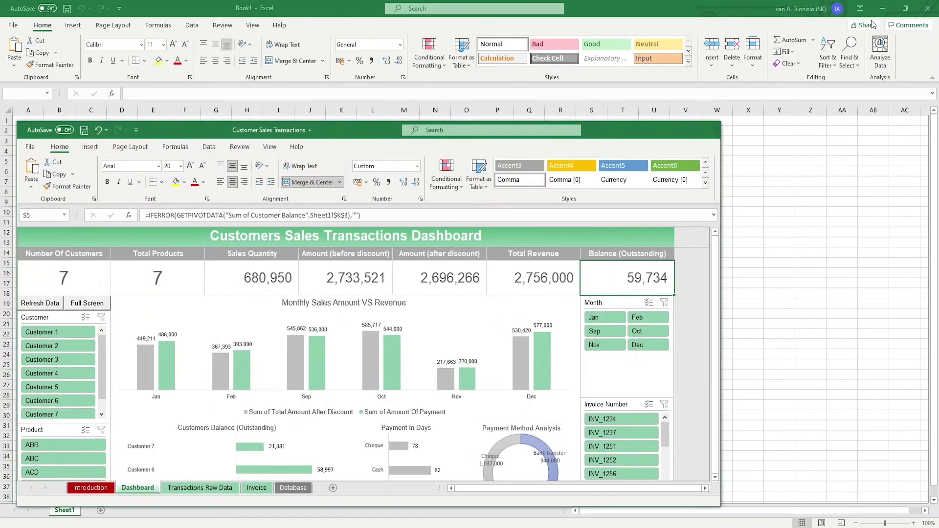
{"action": "double_click", "coordinate": [481, 130]}
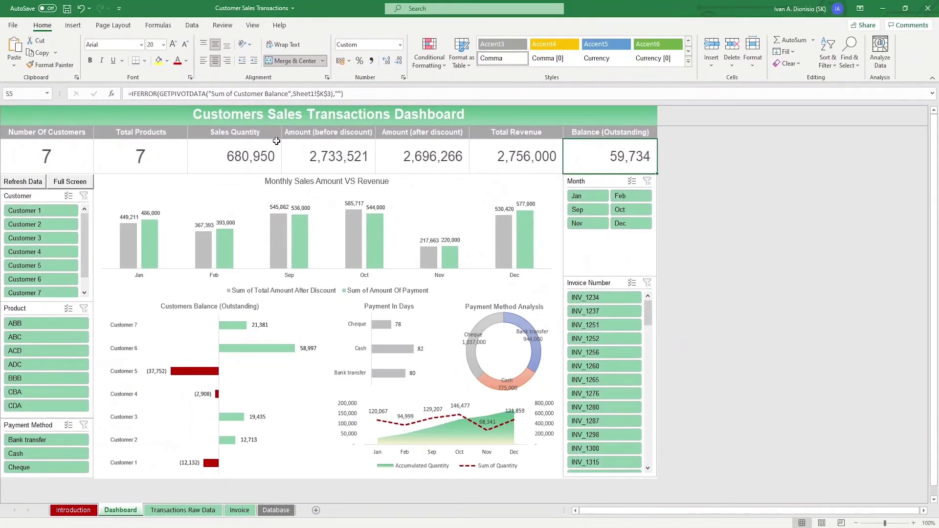